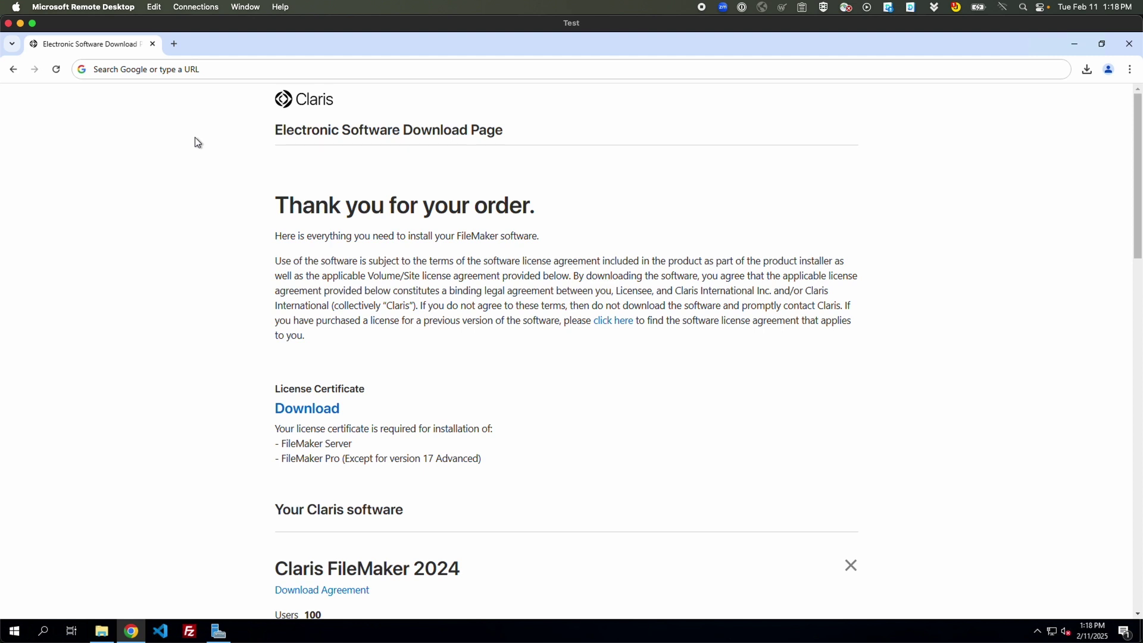
Step: Check the list of recent downloads for the FileMaker Pro installer
scroll(221, 154, down, 3)
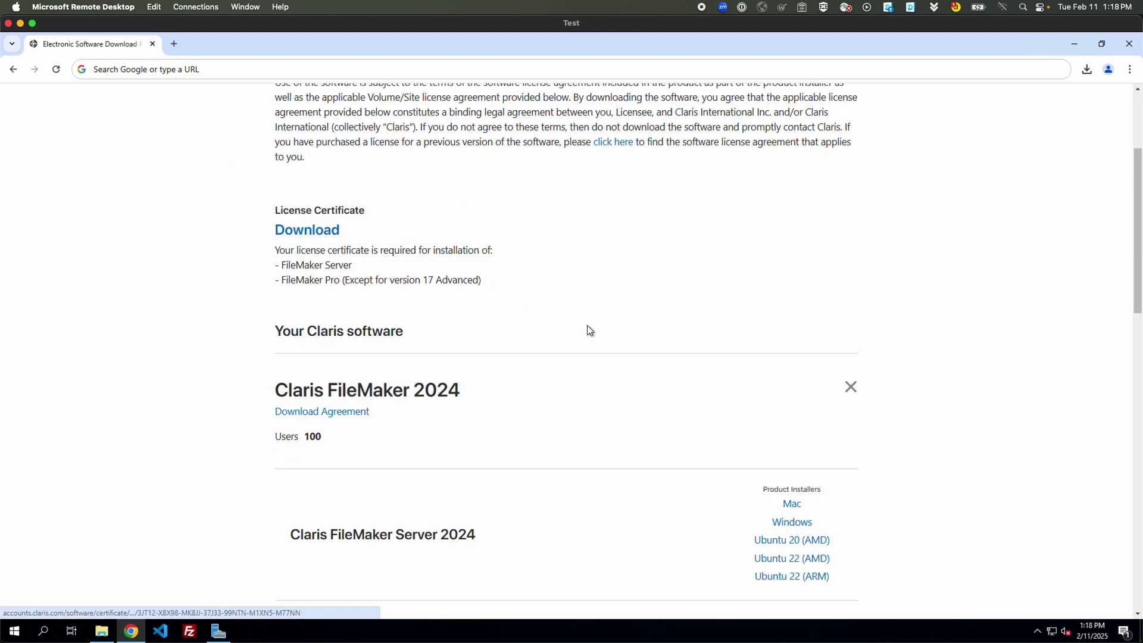
scroll(587, 329, down, 3)
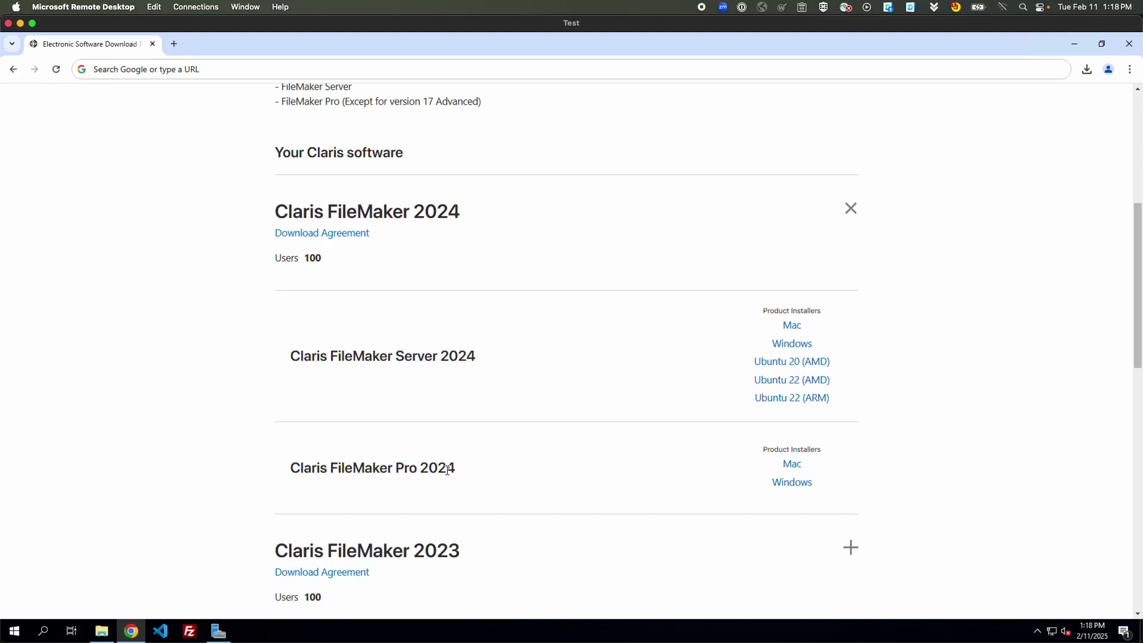
click(1086, 68)
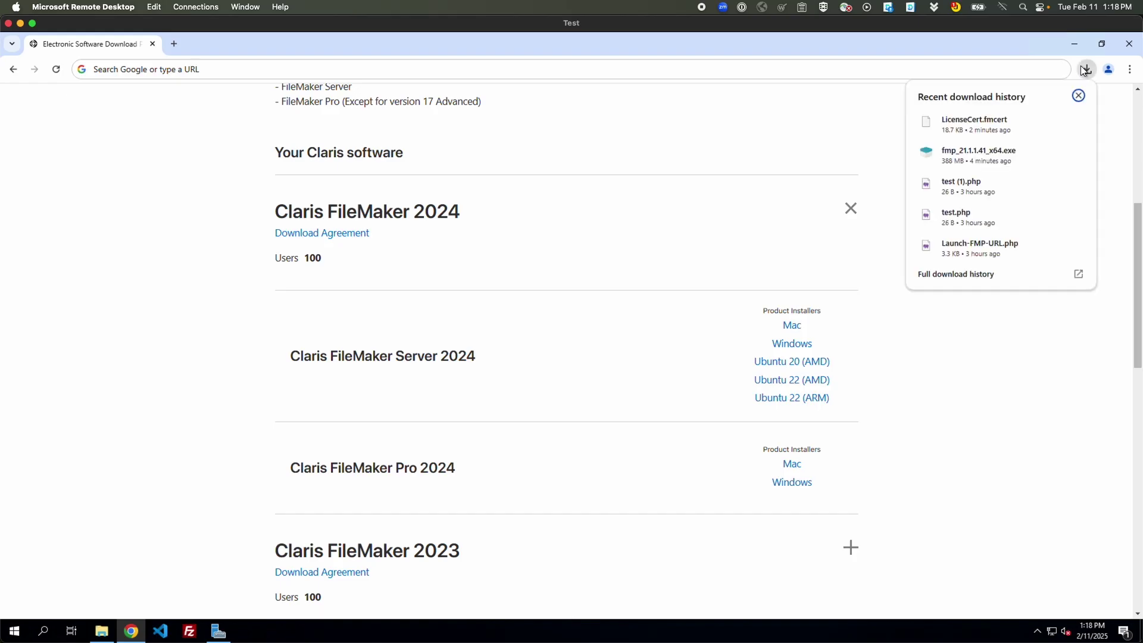
click(1111, 115)
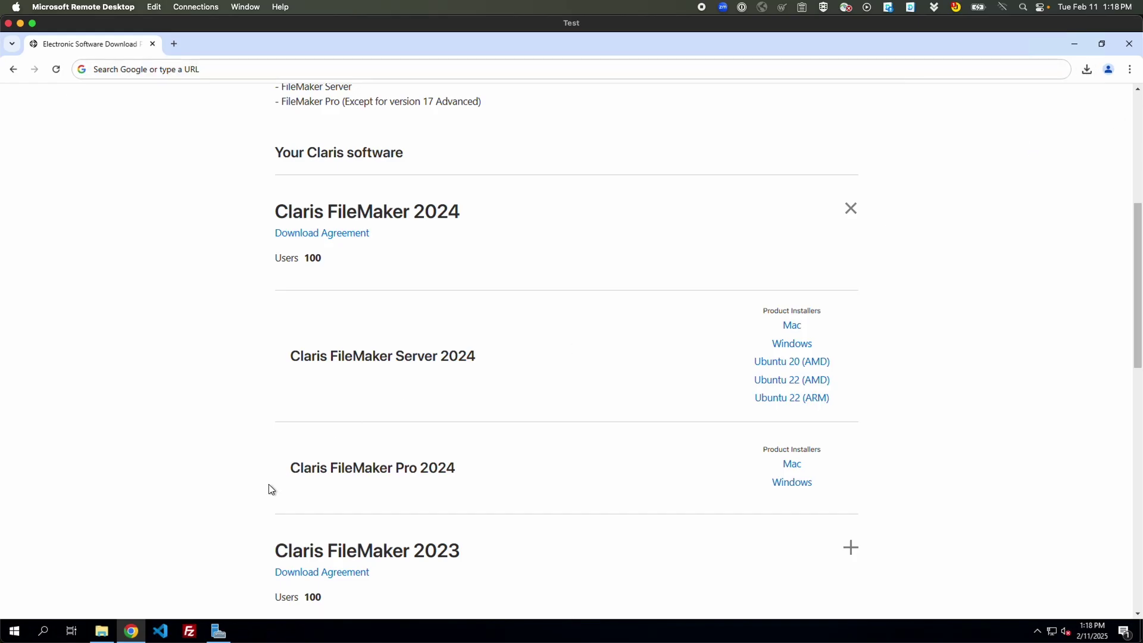
Step: Extract fmp_21.1.1.41_x64.exe into FMProDownload, cancelling setup at the language dialog
click(102, 631)
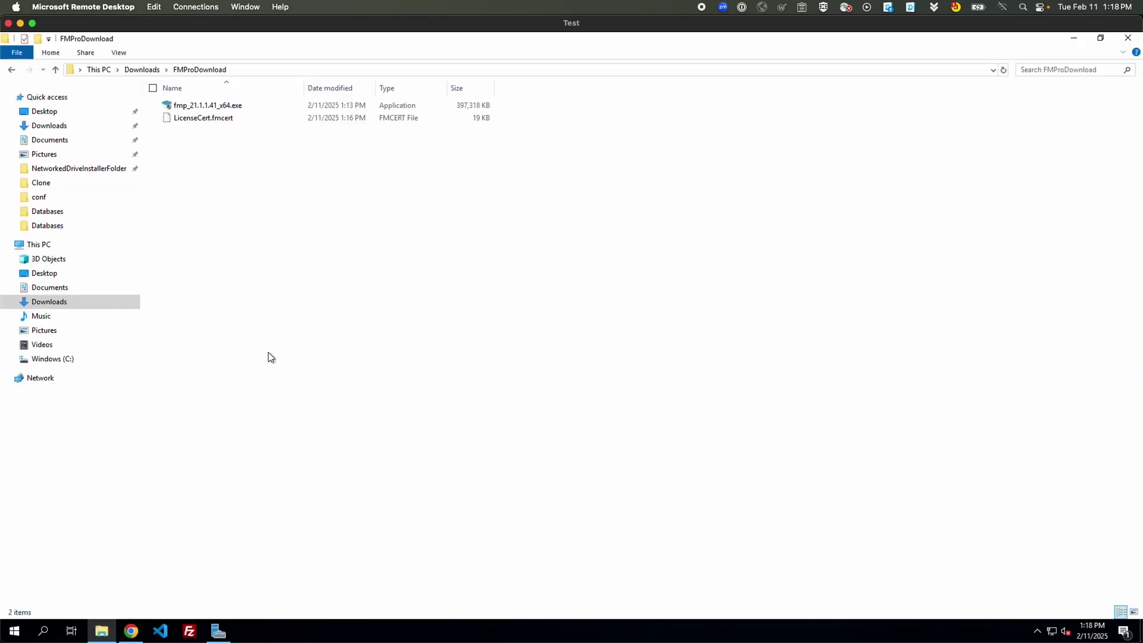
double_click(251, 105)
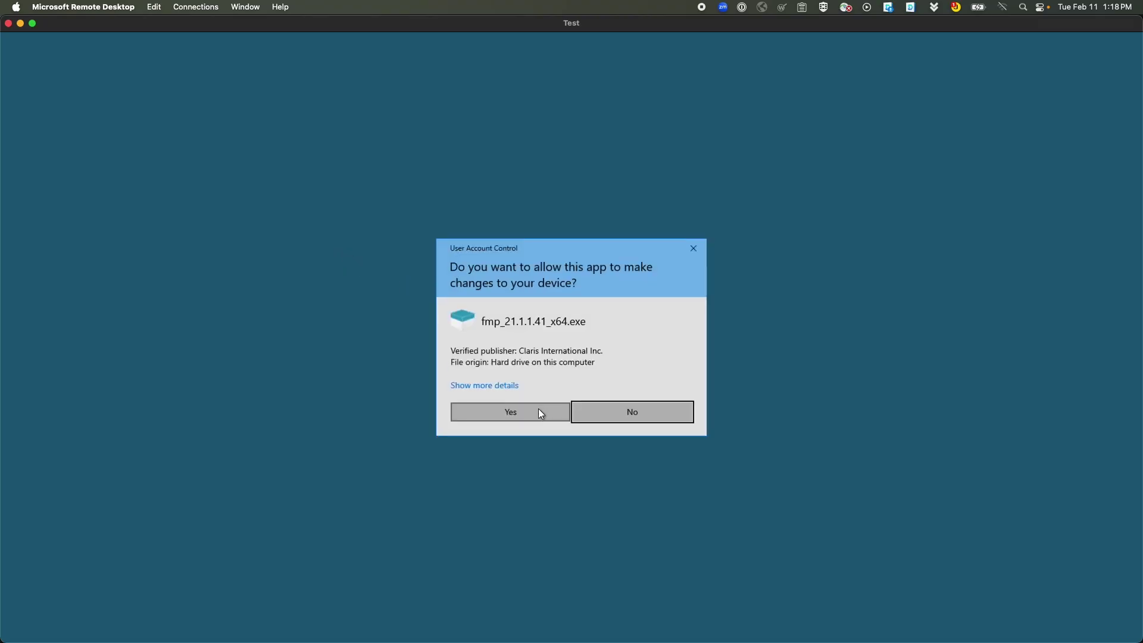
click(538, 410)
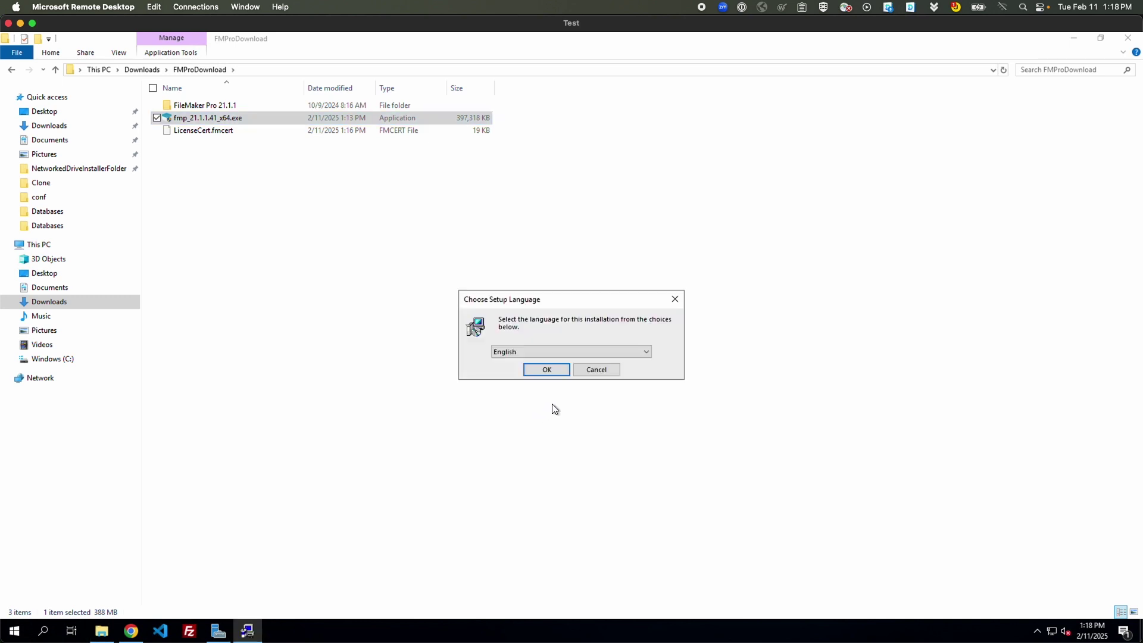
click(606, 370)
click(316, 197)
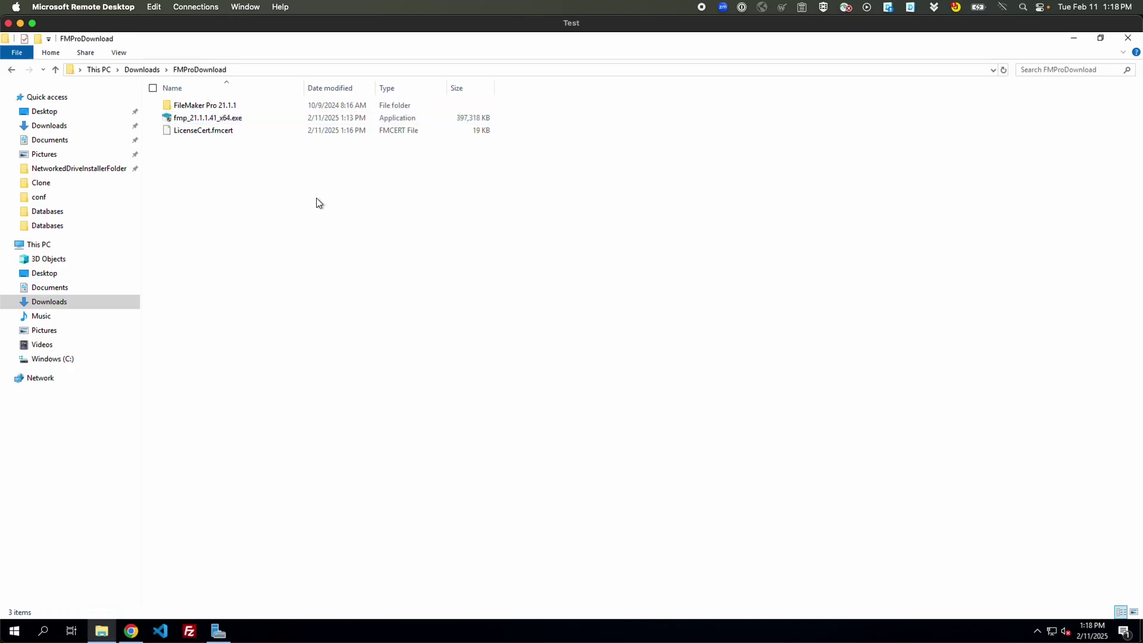
Step: Inspect the FileMaker Pro 21.1.1 Files folder, then select that folder back in FMProDownload
double_click(221, 106)
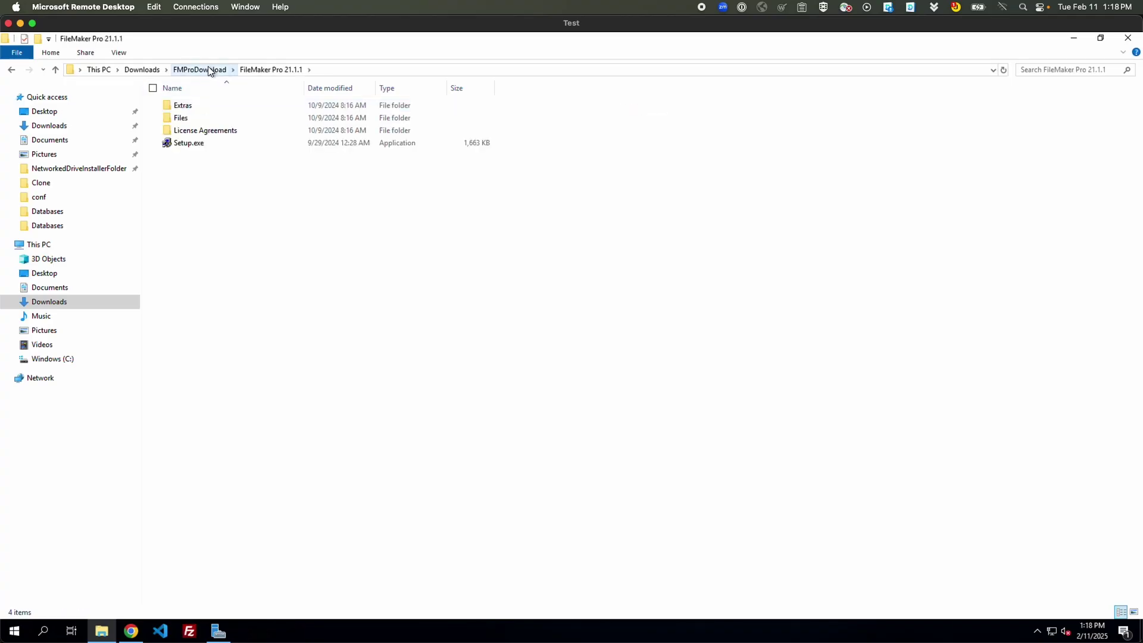
double_click(199, 120)
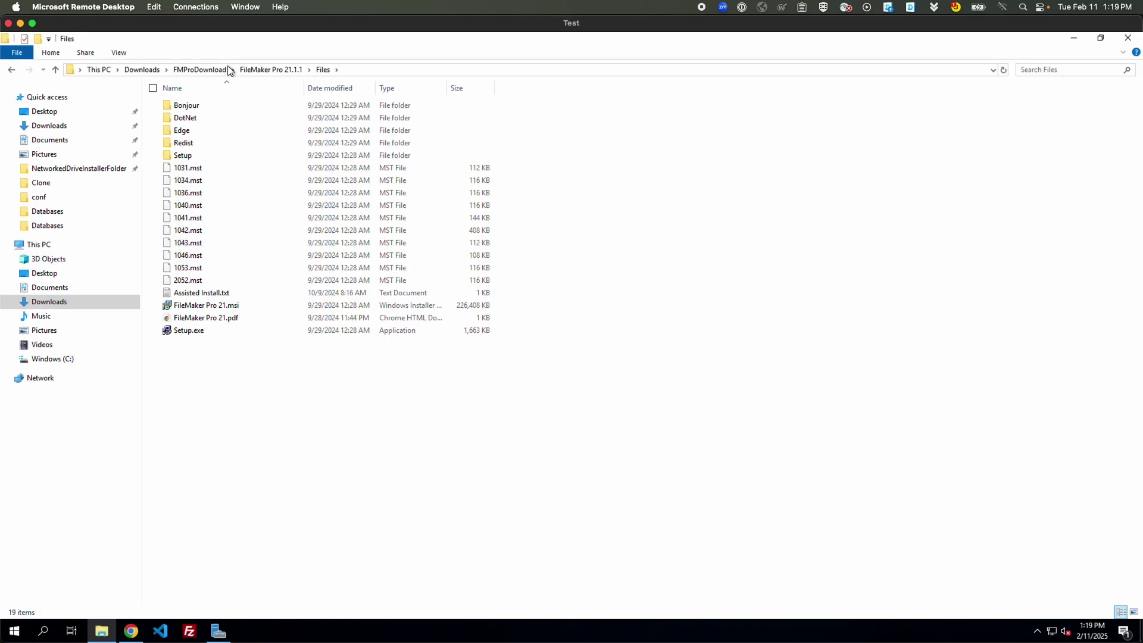
click(244, 70)
click(213, 70)
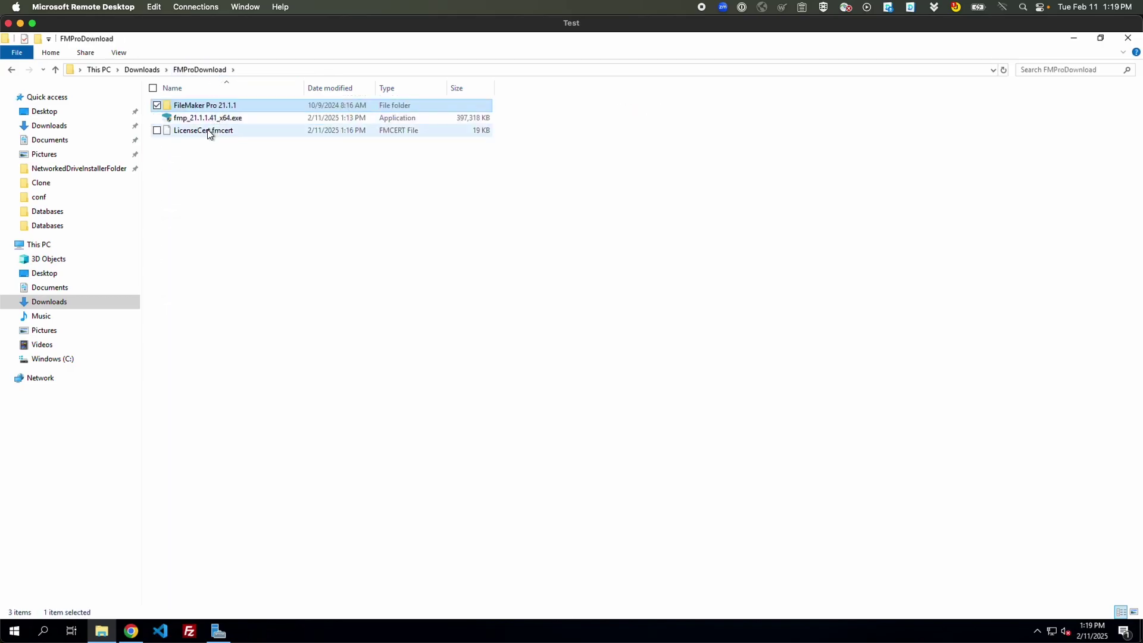
click(217, 131)
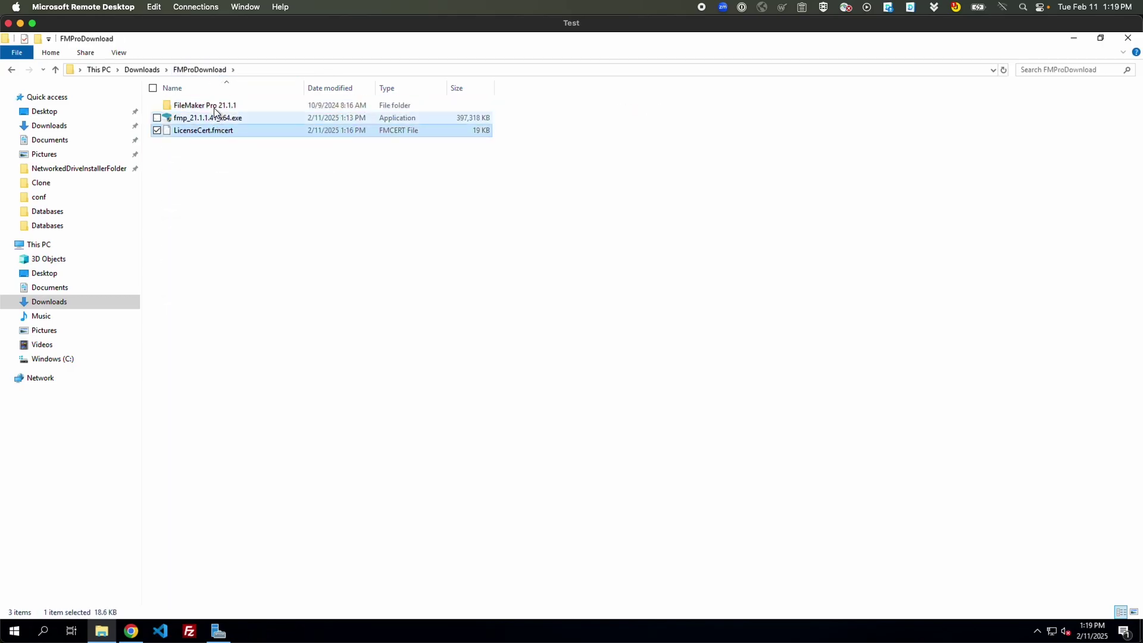
click(210, 107)
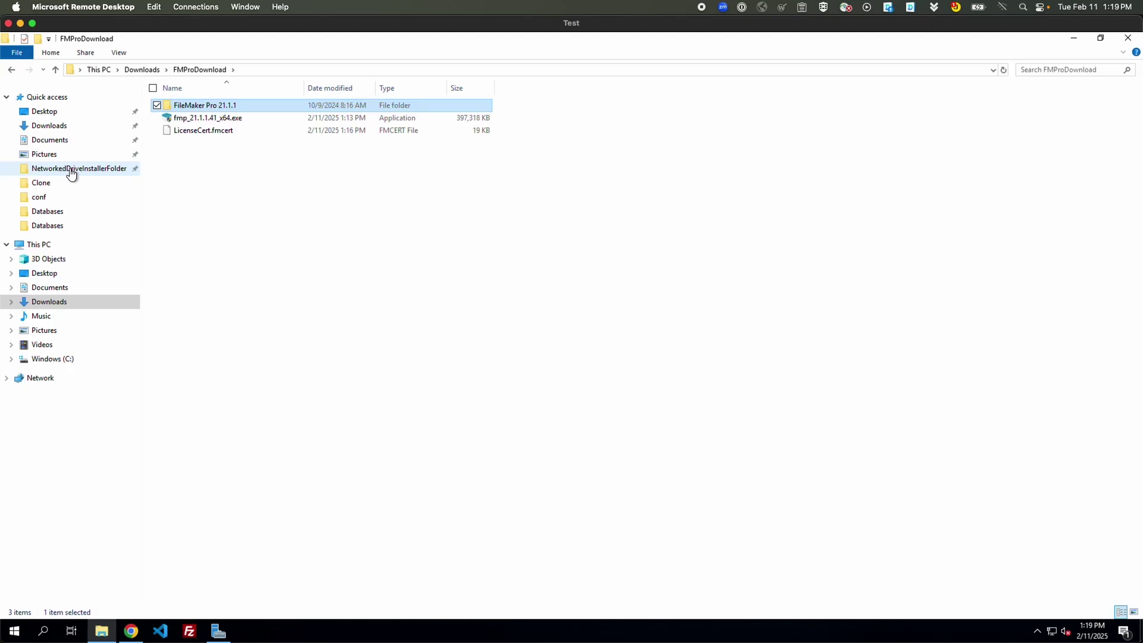
Step: Move FileMaker Pro 21.1.1 to NetworkedDriveInstallerFolder and put LicenseCert.fmcert in its Files folder
drag(210, 108, 73, 169)
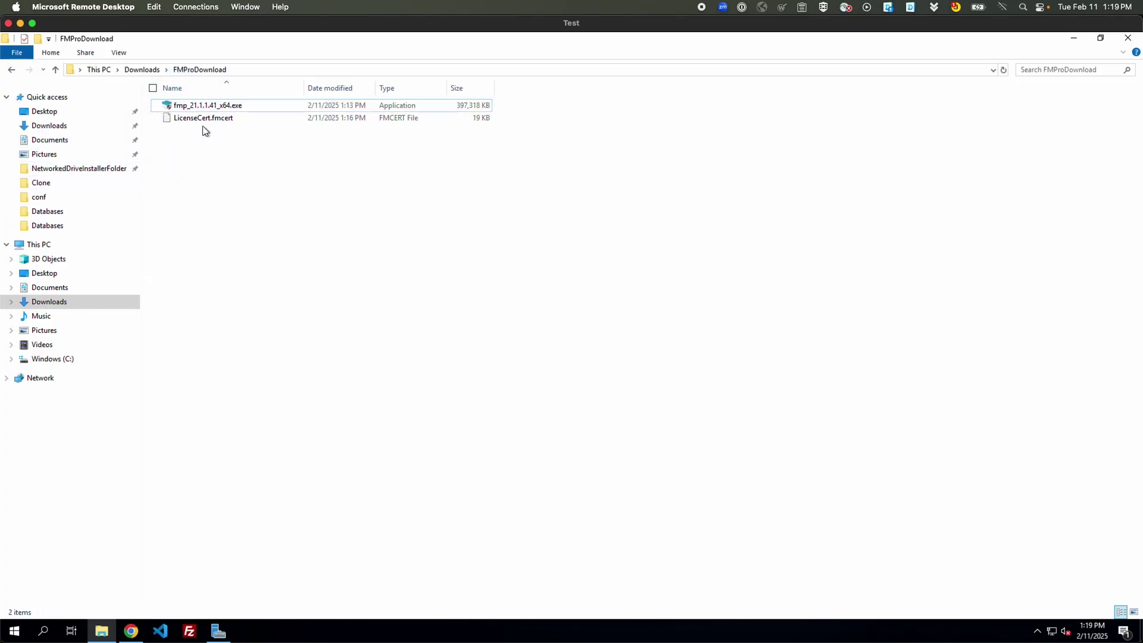
drag(210, 120, 84, 169)
click(84, 169)
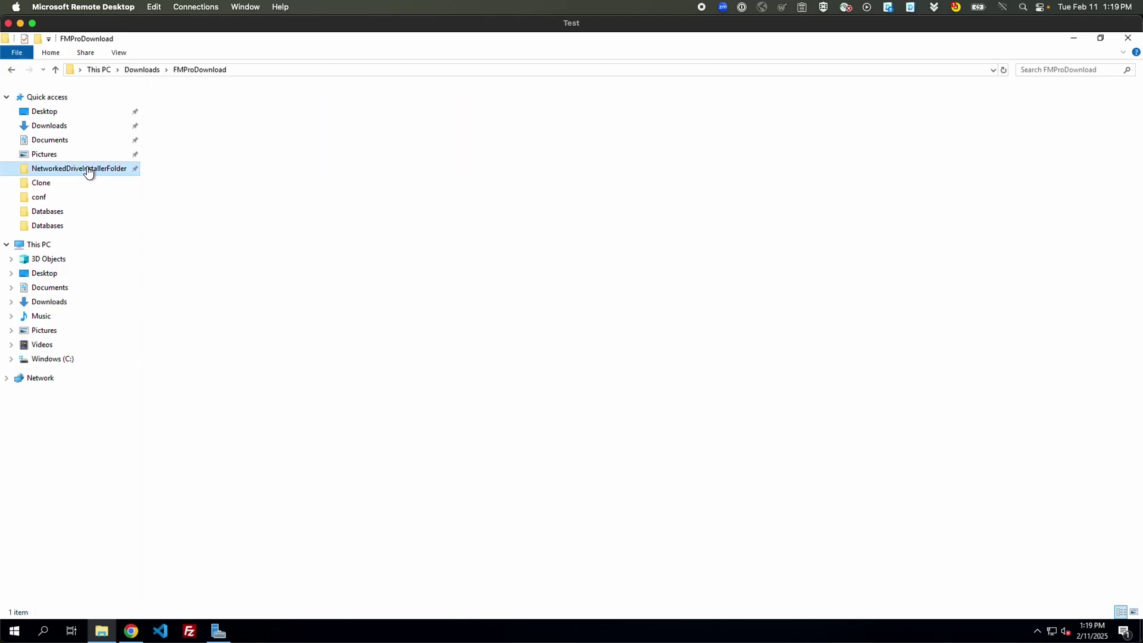
drag(220, 119, 228, 103)
double_click(230, 102)
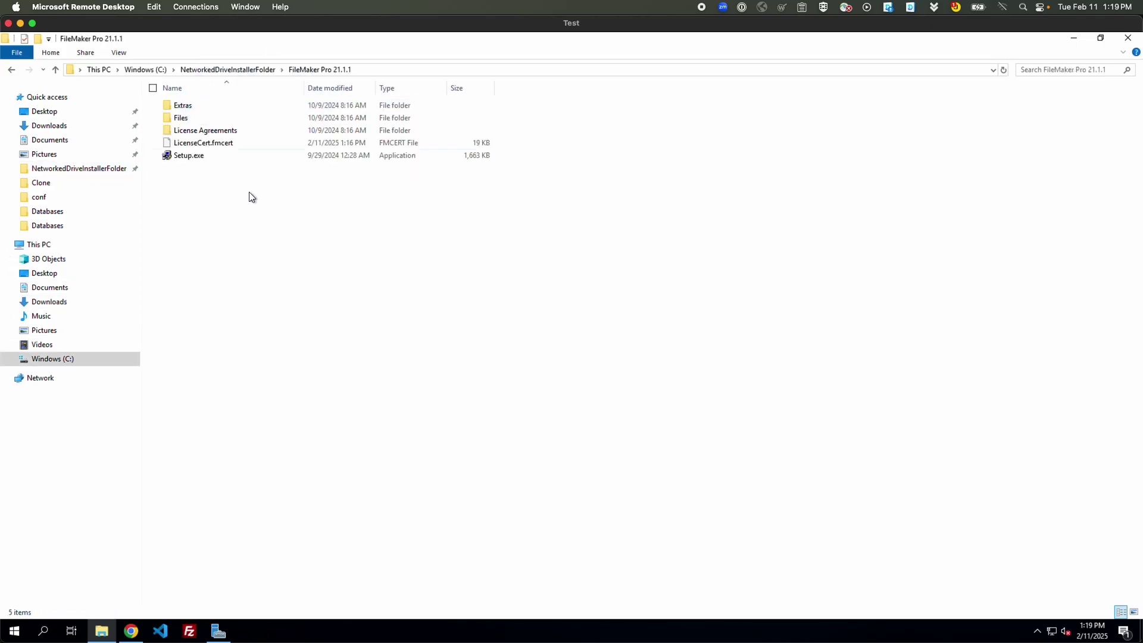
drag(212, 145, 241, 113)
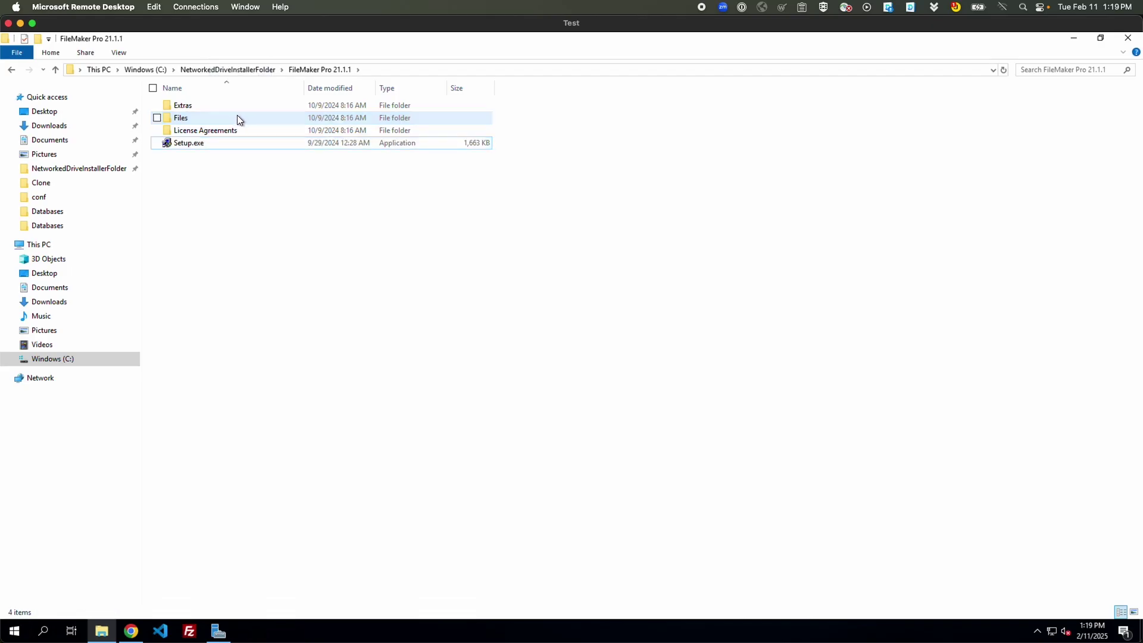
double_click(237, 115)
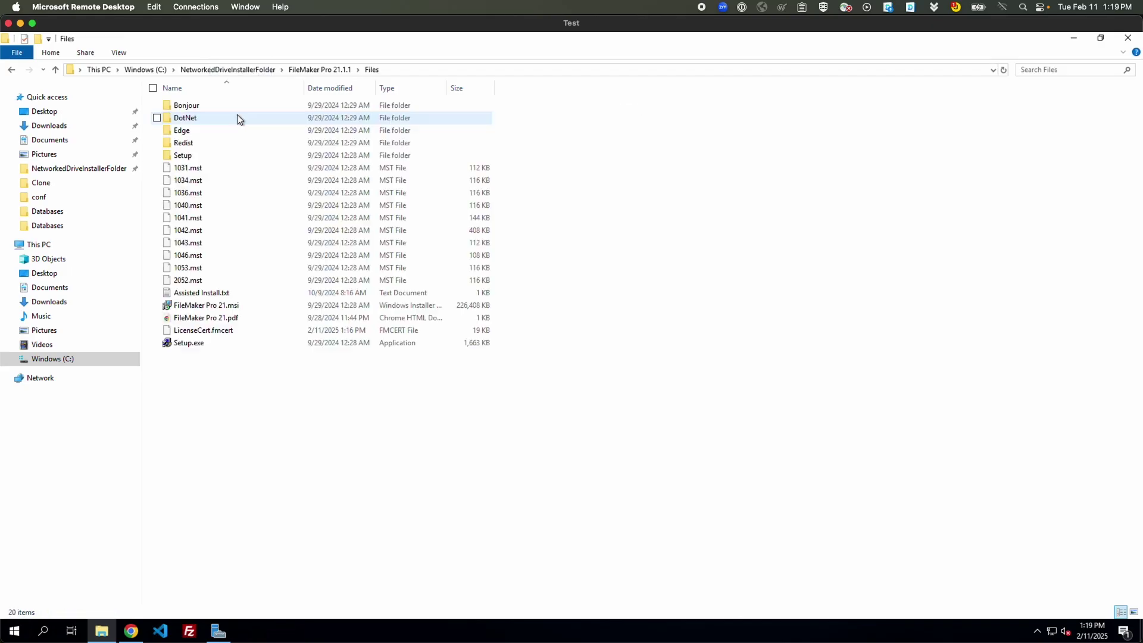
Step: Set AI_LICENSE_ACCEPTED=1 and AI_SKIPDIALOG=1 in Assisted Install.txt and save the file
double_click(212, 292)
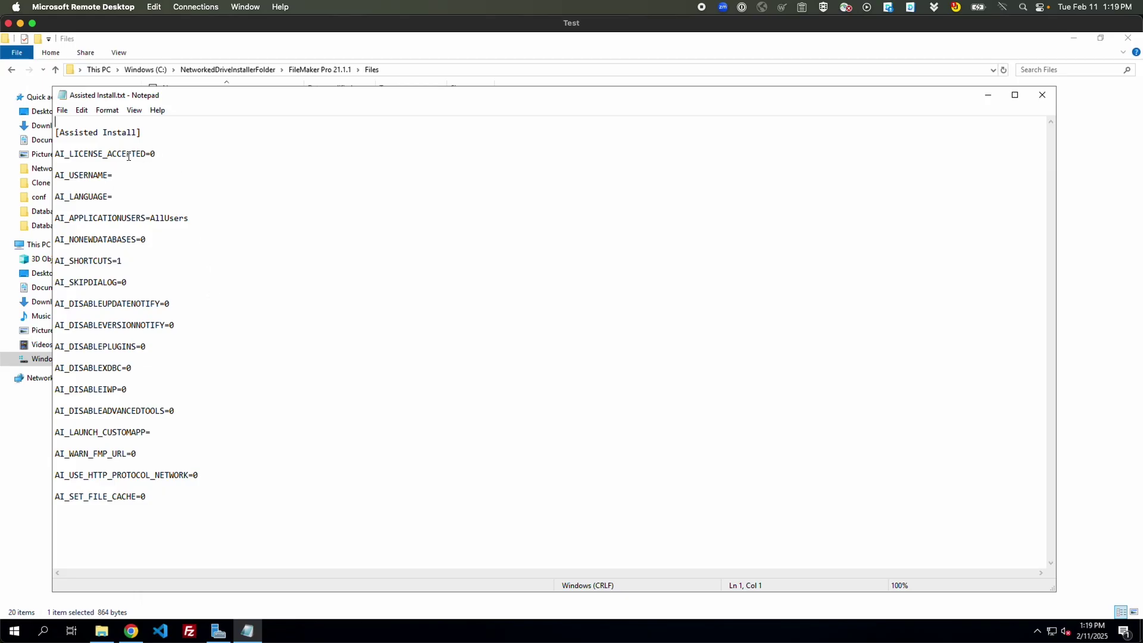
drag(156, 153, 151, 154)
text(1)
click(194, 168)
drag(127, 282, 123, 282)
text(1)
click(197, 360)
click(177, 436)
click(185, 283)
click(62, 111)
click(94, 151)
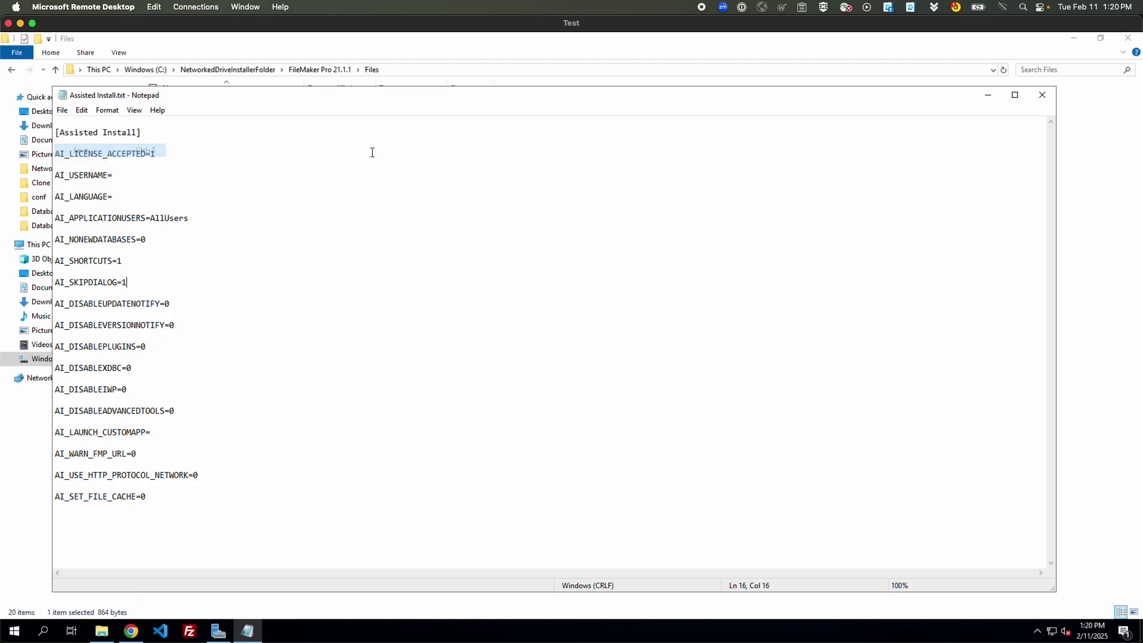
key(alt+F4)
click(301, 380)
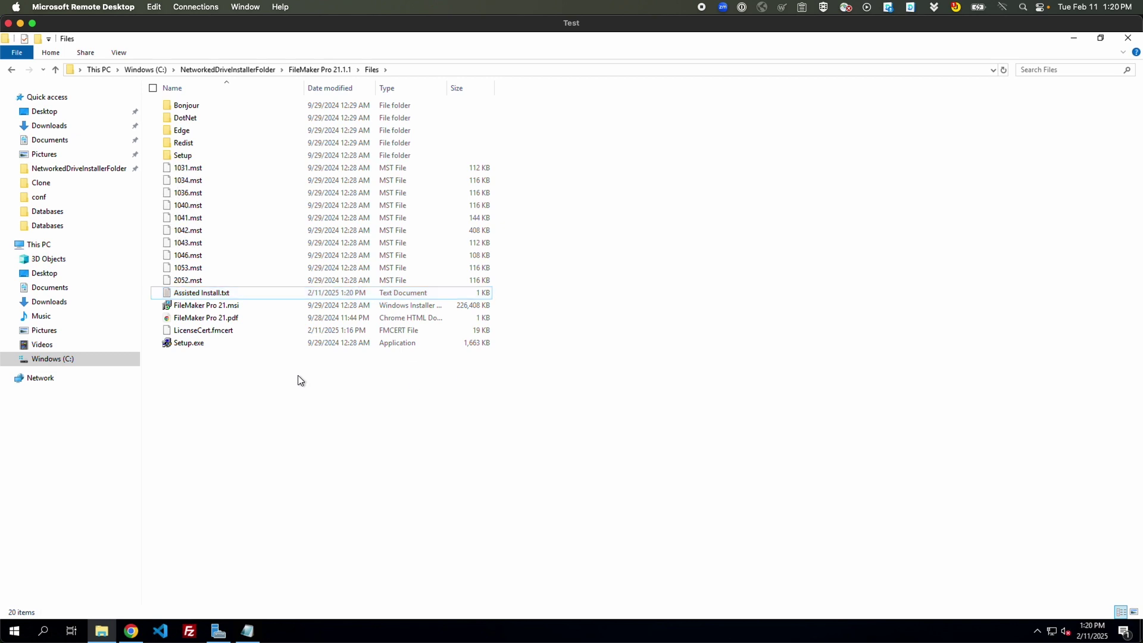
double_click(213, 342)
click(478, 415)
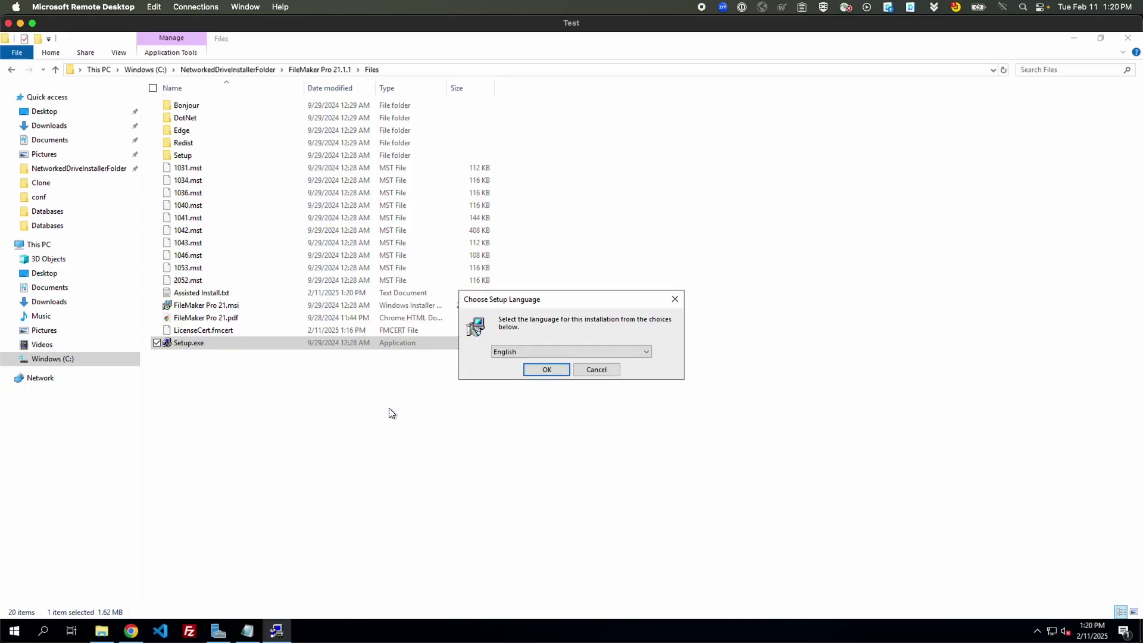
mouse_move(536, 301)
mouse_down()
mouse_move(576, 264)
mouse_move(563, 244)
mouse_move(594, 242)
mouse_move(517, 330)
mouse_move(530, 307)
mouse_up()
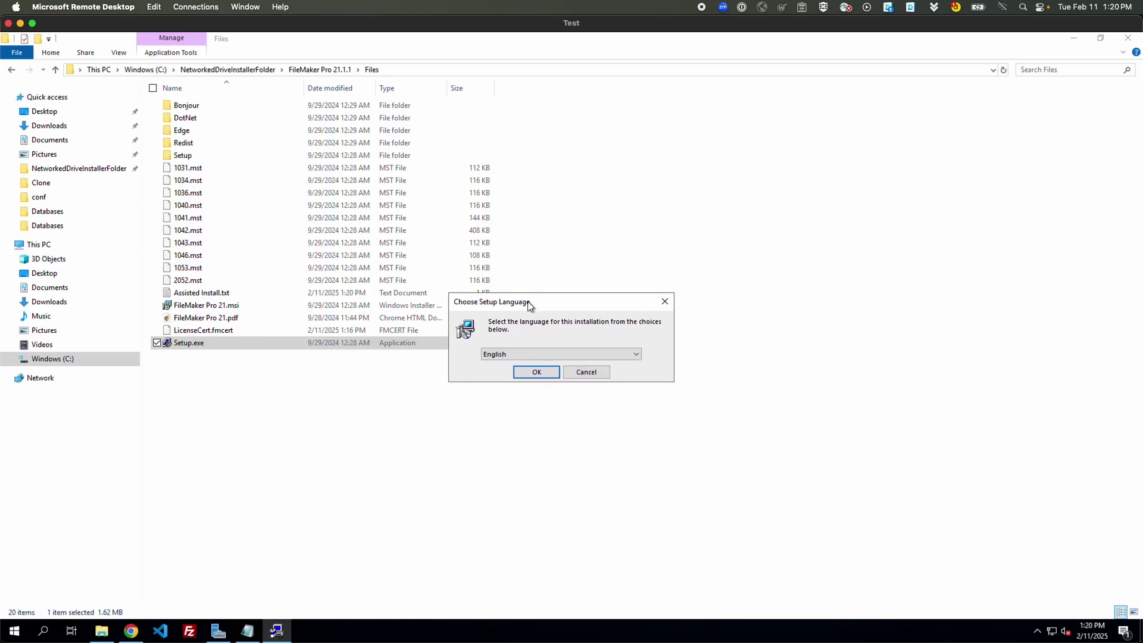
click(532, 375)
click(587, 373)
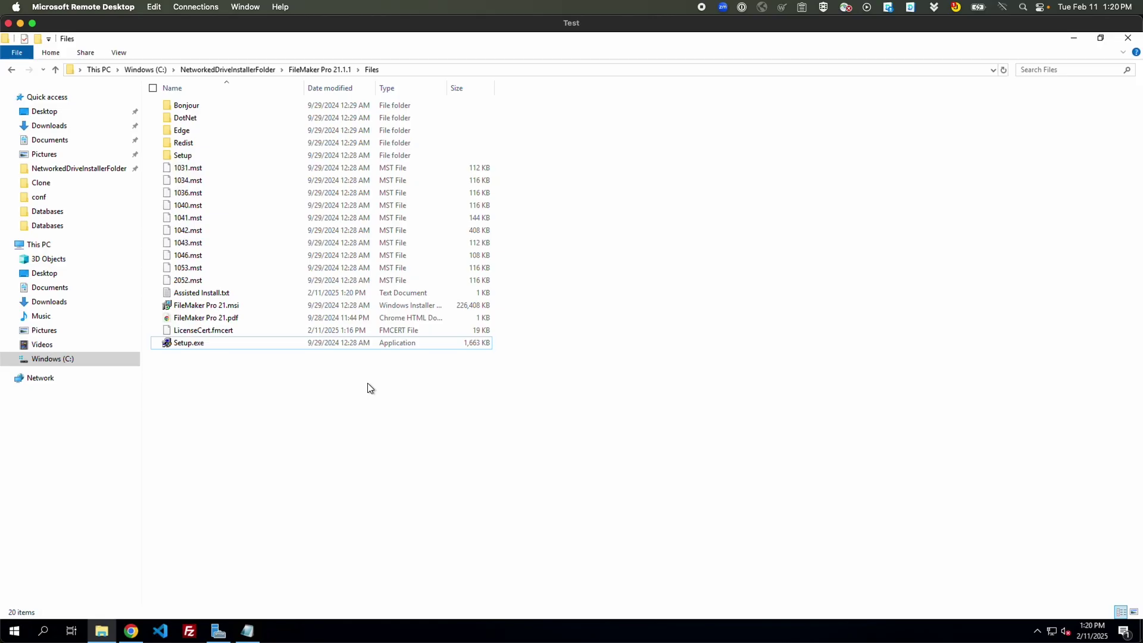
click(218, 343)
click(236, 387)
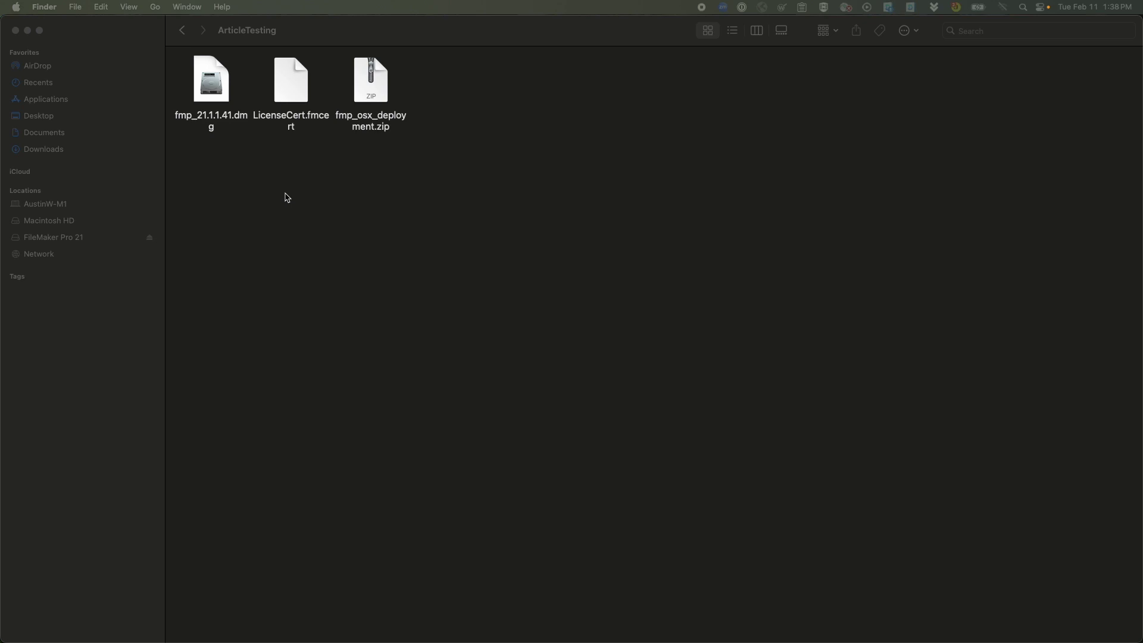
Step: Select fmp_21.1.1.41.dmg in the Mac ArticleTesting folder
click(203, 87)
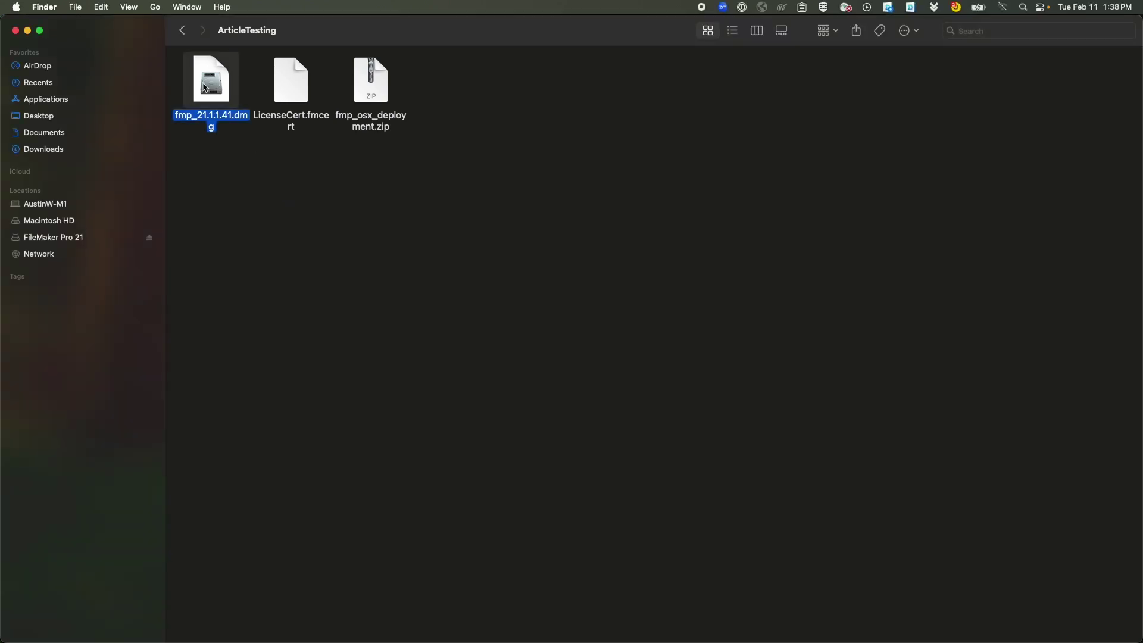
Step: Copy the FileMaker Pro app, License Agreements and Assisted Install.txt from the disk image into ArticleTesting
double_click(203, 88)
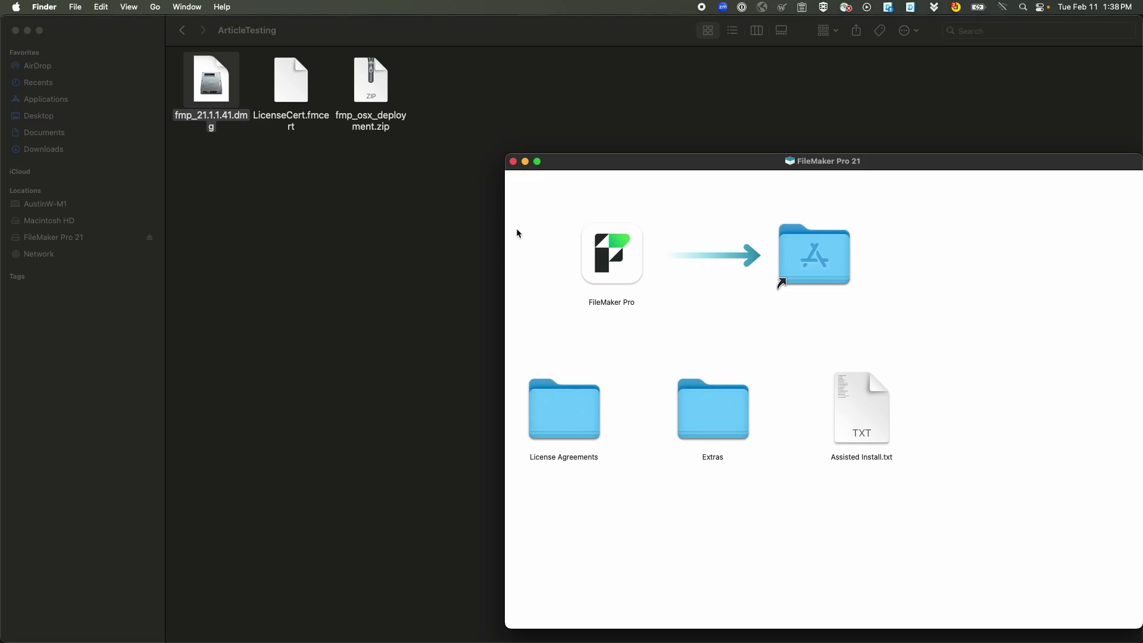
drag(605, 165, 464, 95)
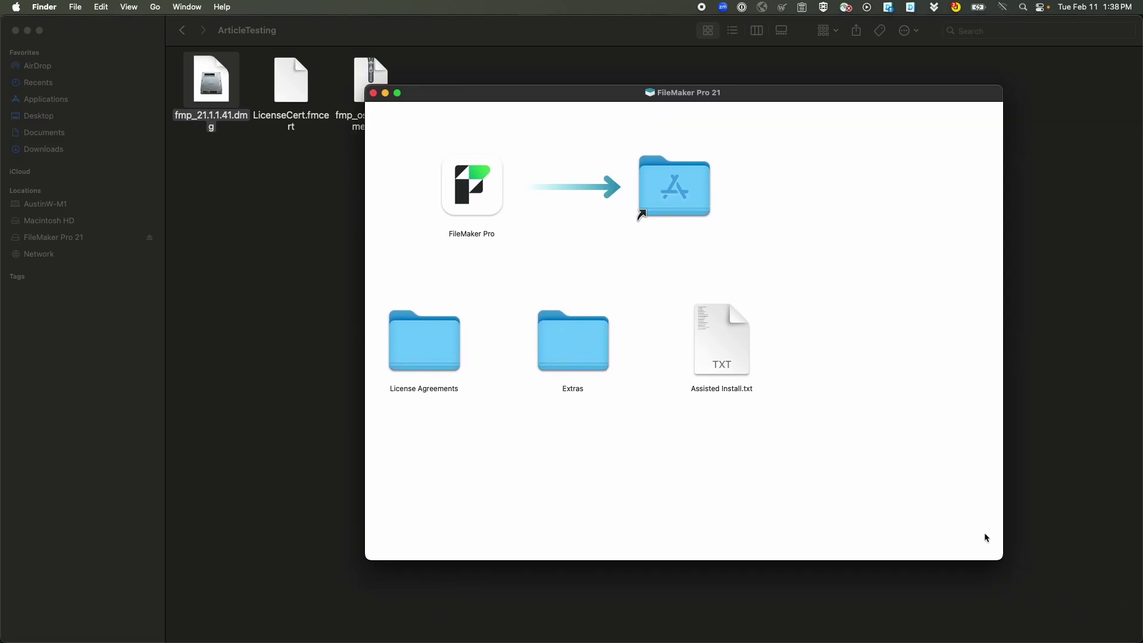
drag(1004, 557, 943, 519)
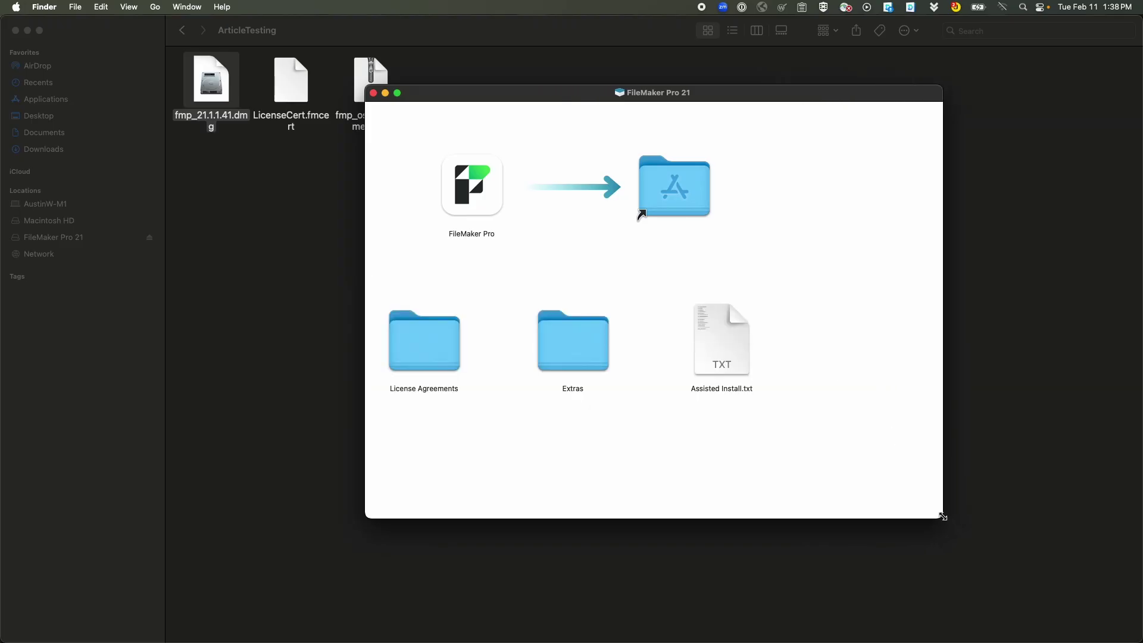
drag(556, 97, 737, 133)
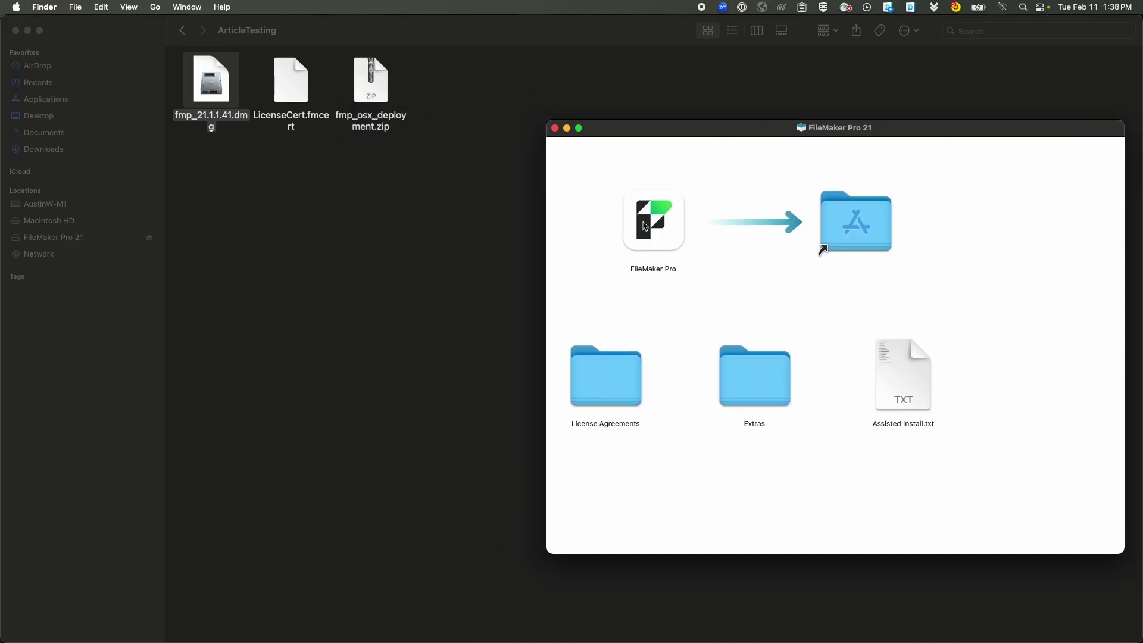
drag(650, 221, 219, 197)
drag(620, 386, 320, 202)
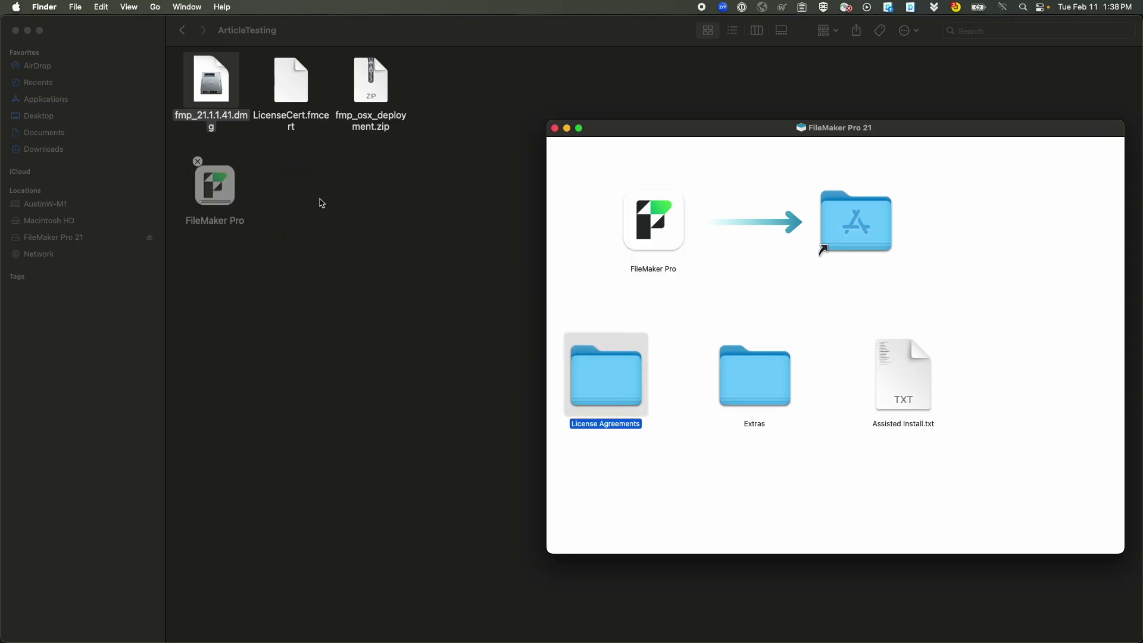
drag(912, 378, 435, 203)
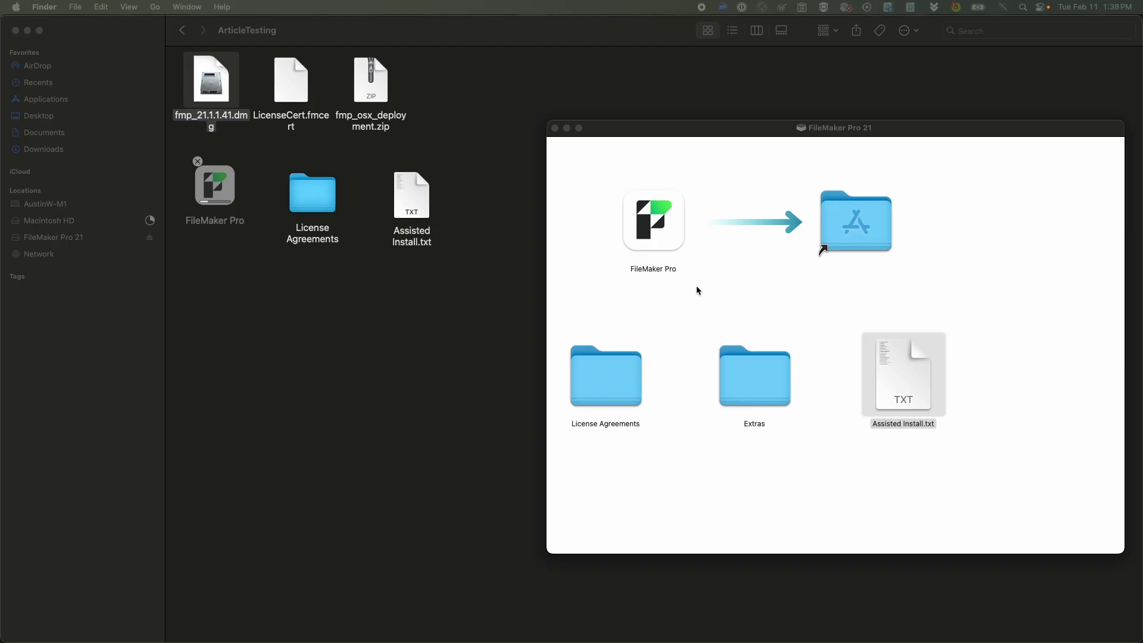
Step: Close the FileMaker Pro 21 disk-image window and select Assisted Install.txt
click(723, 312)
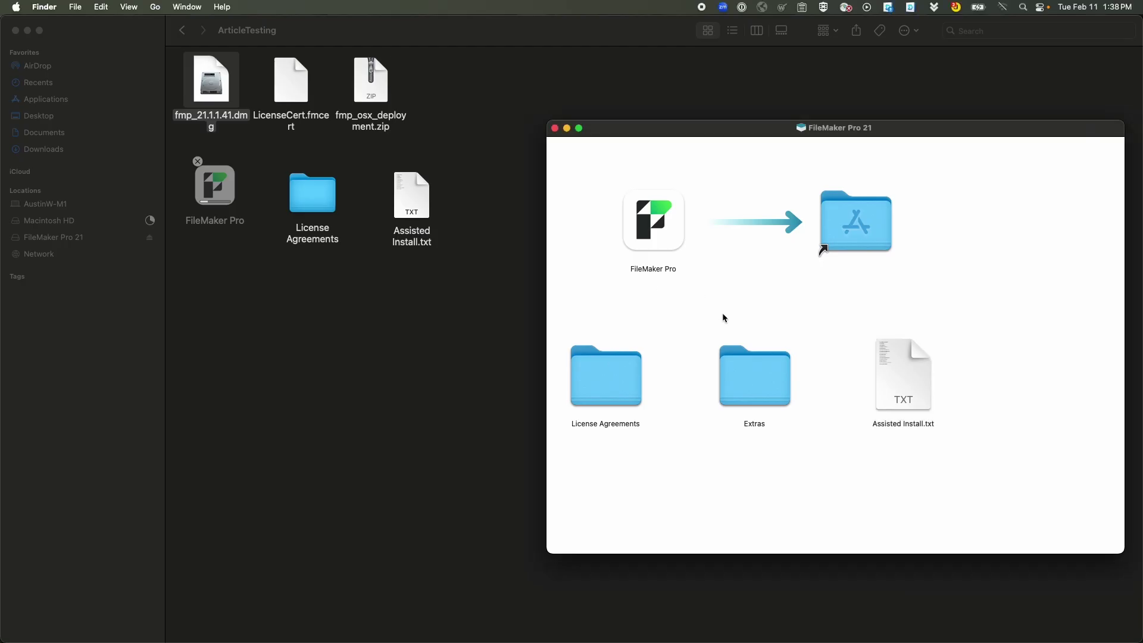
click(554, 128)
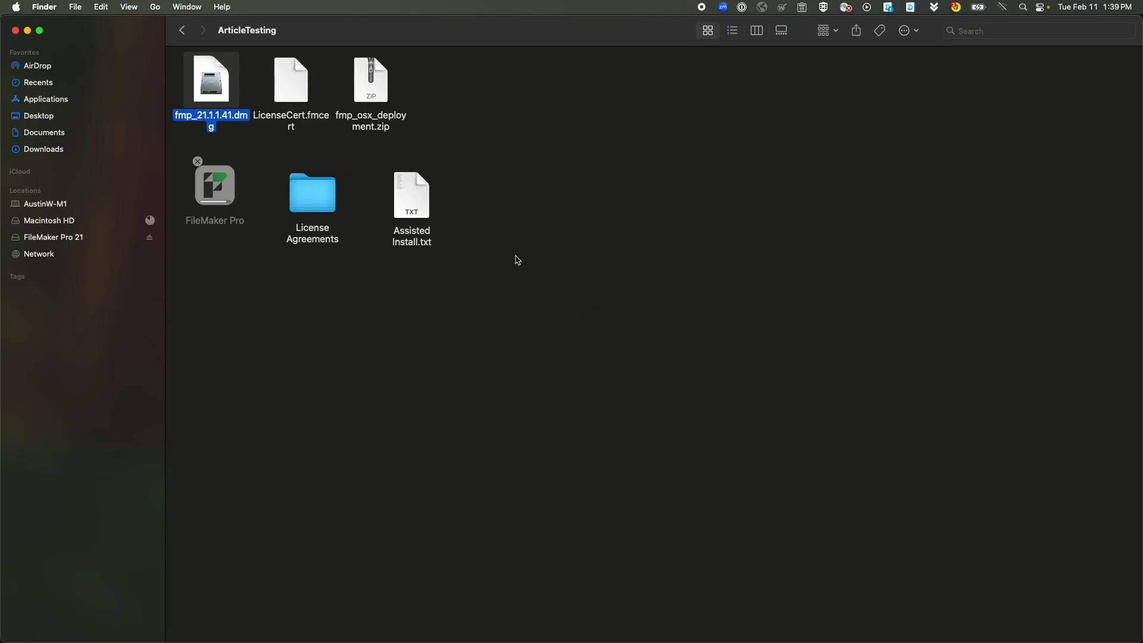
click(420, 192)
Step: Change AI_LICENSE_ACCEPTED from 0 to 1 in Assisted Install.txt, save, and close TextEdit
double_click(420, 192)
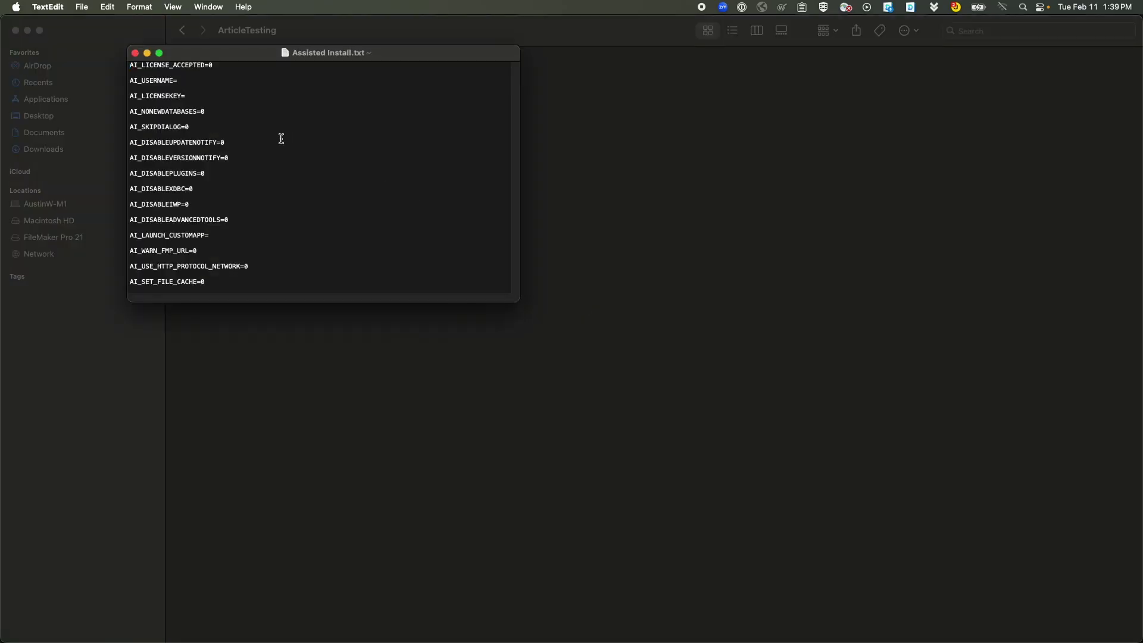
drag(222, 53, 448, 141)
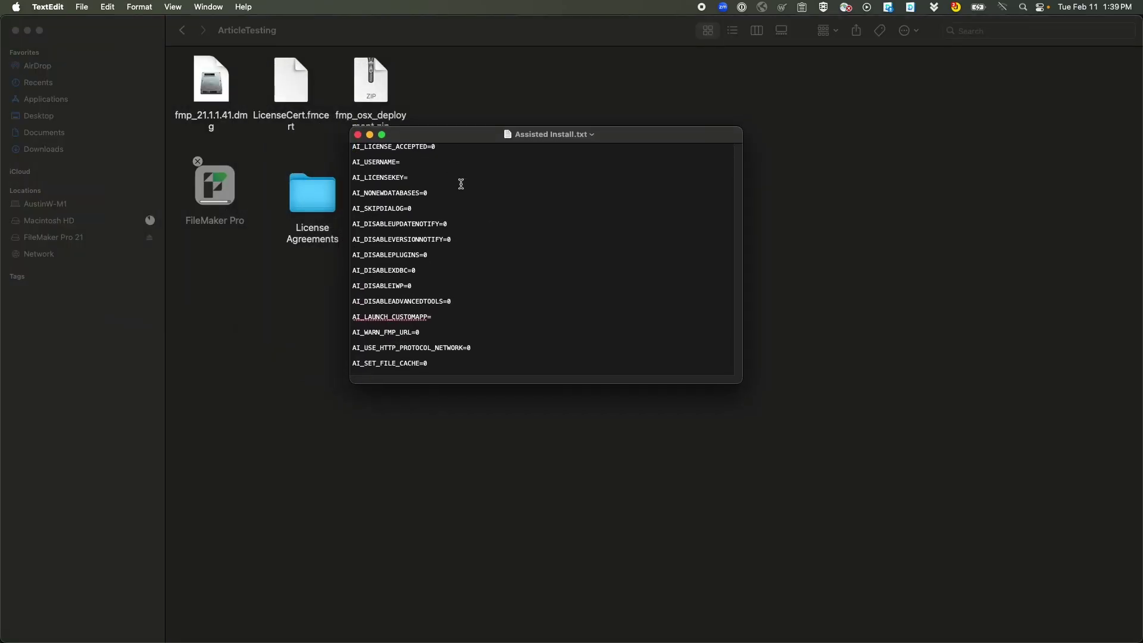
click(437, 146)
key(BackSpace)
text(1)
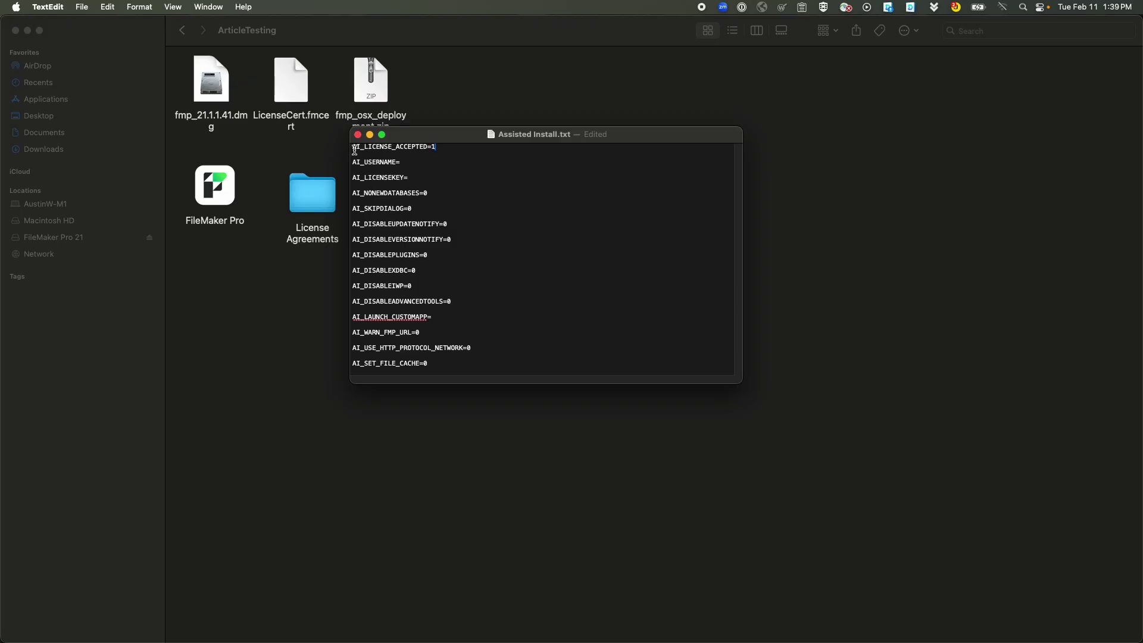
click(441, 183)
key(super+s)
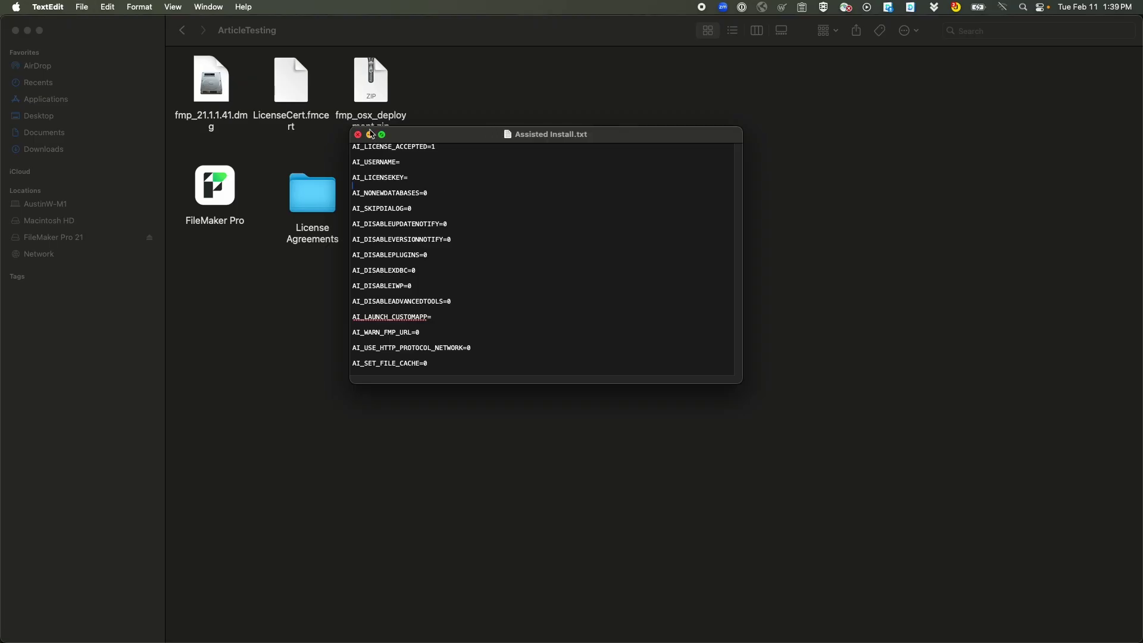
click(357, 135)
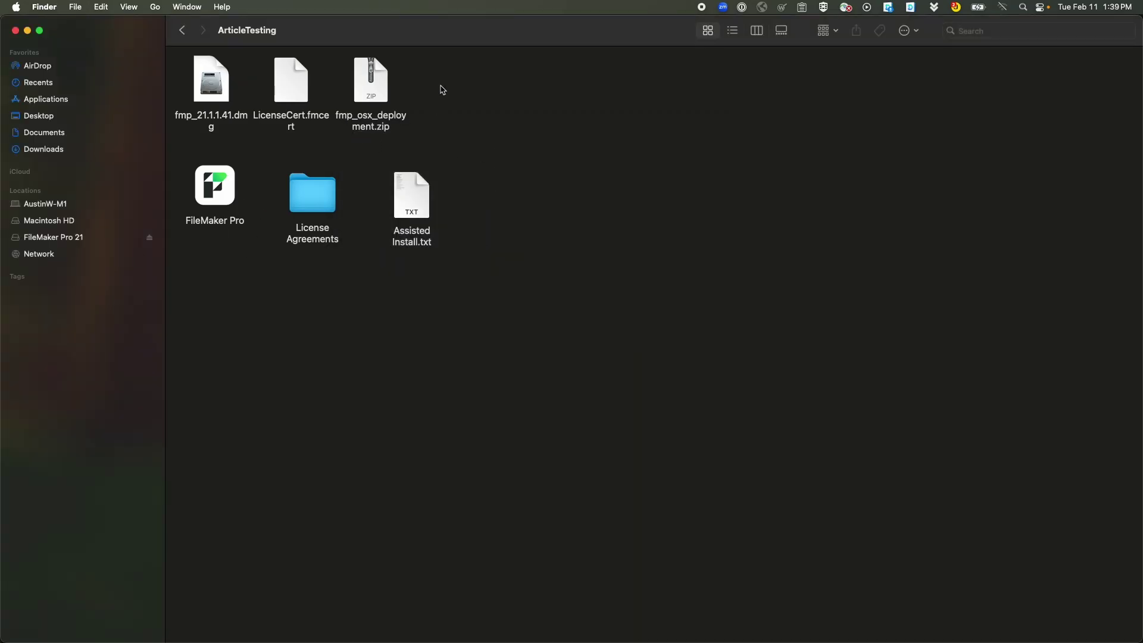
Step: Unzip fmp_osx_deployment.zip and open AppleRemoteDesktopDeployment.sh in BBEdit
click(378, 87)
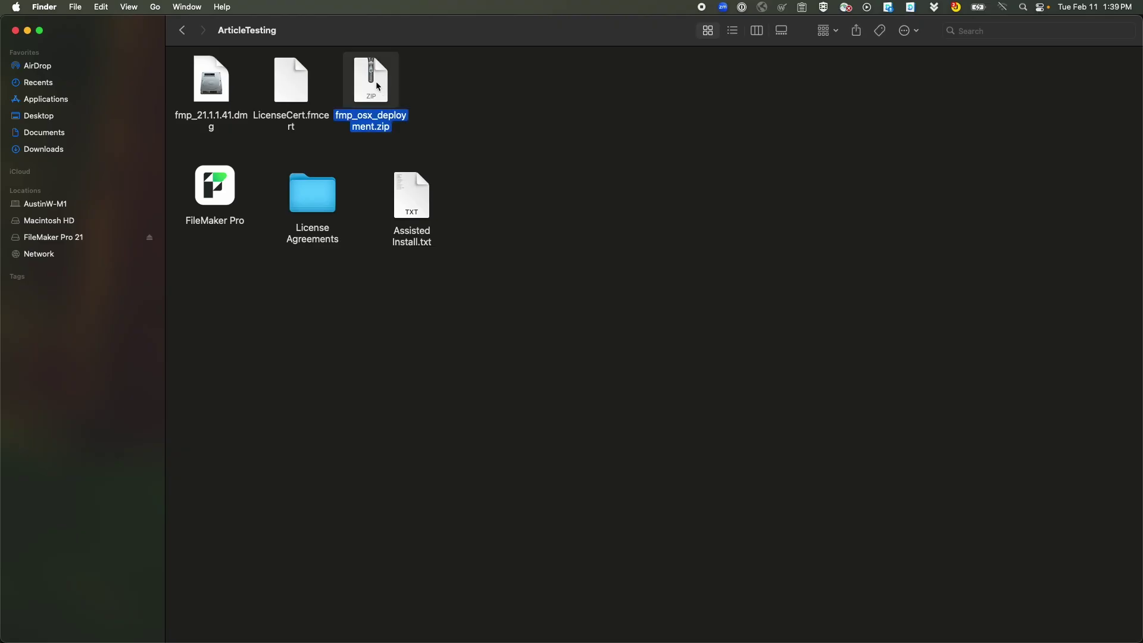
double_click(378, 87)
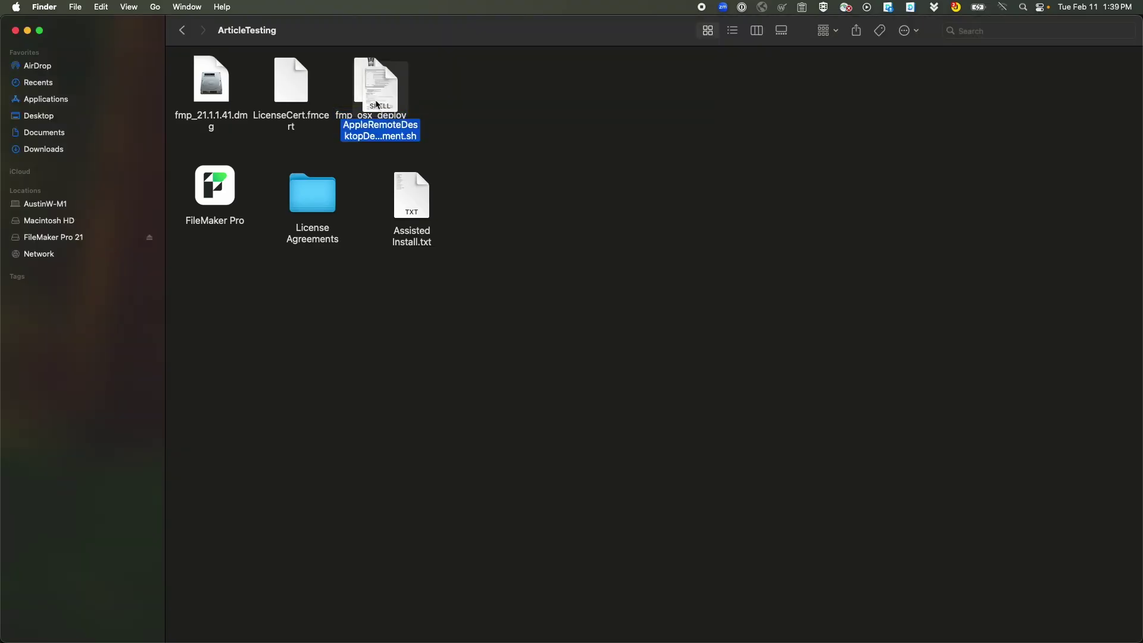
drag(377, 105, 522, 99)
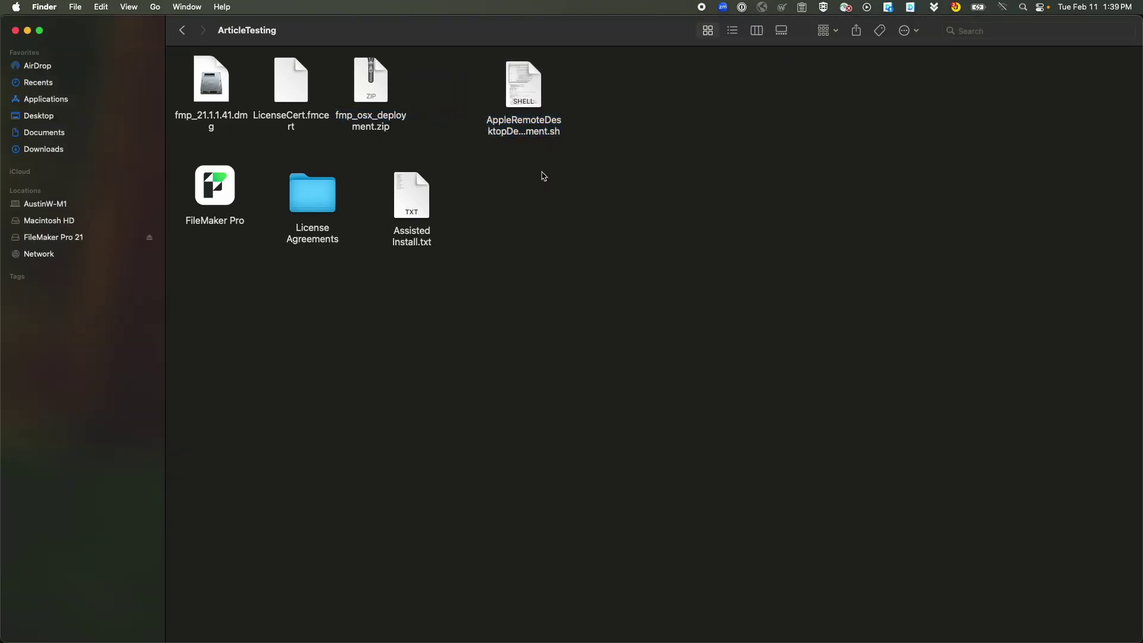
double_click(523, 99)
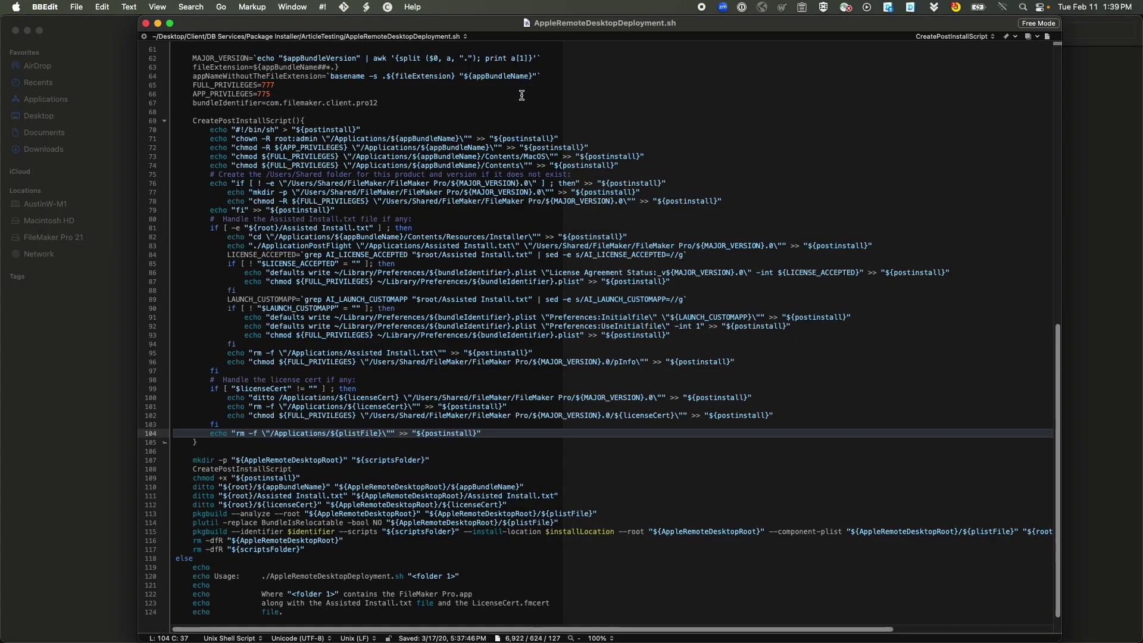
Step: Scroll through AppleRemoteDesktopDeployment.sh in BBEdit to review it, then close its window
scroll(507, 294, up, 2)
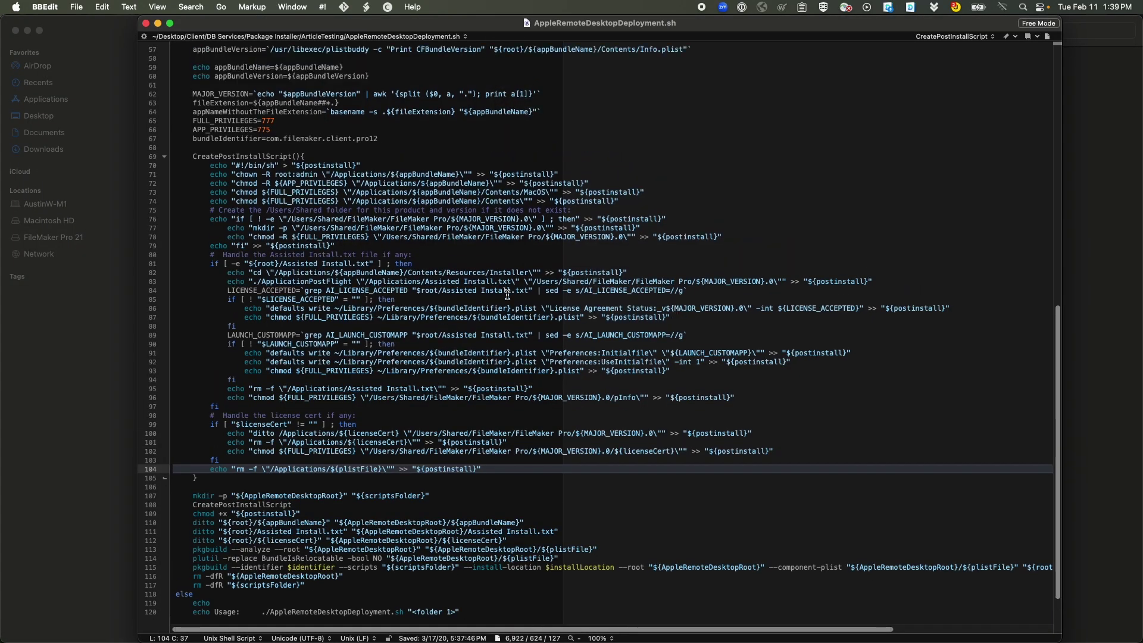
scroll(507, 294, up, 20)
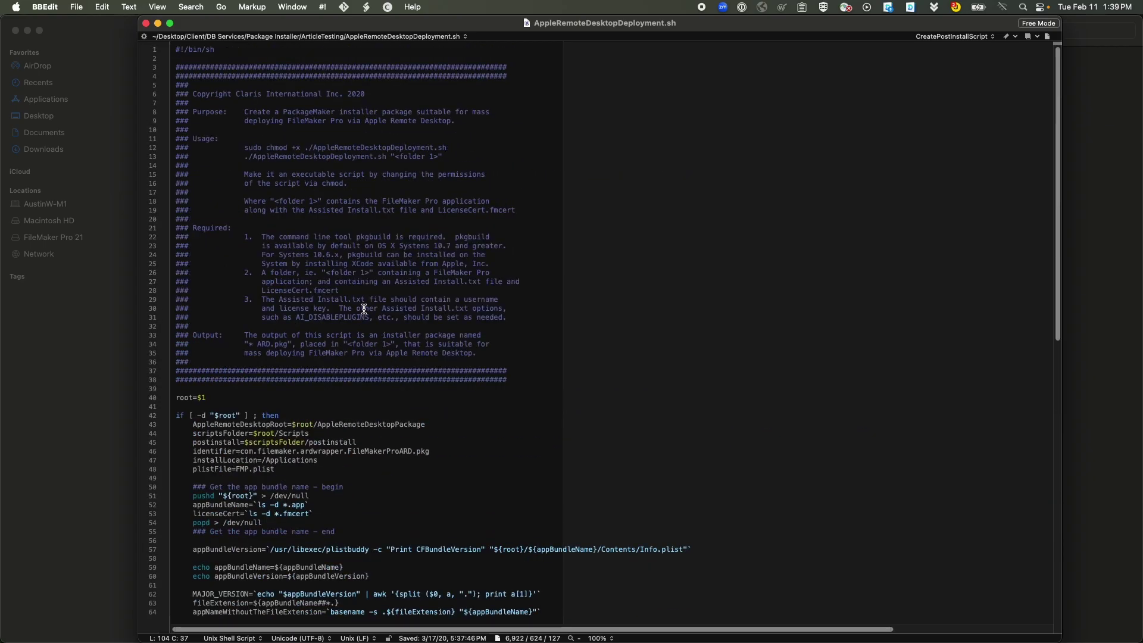
scroll(374, 314, down, 15)
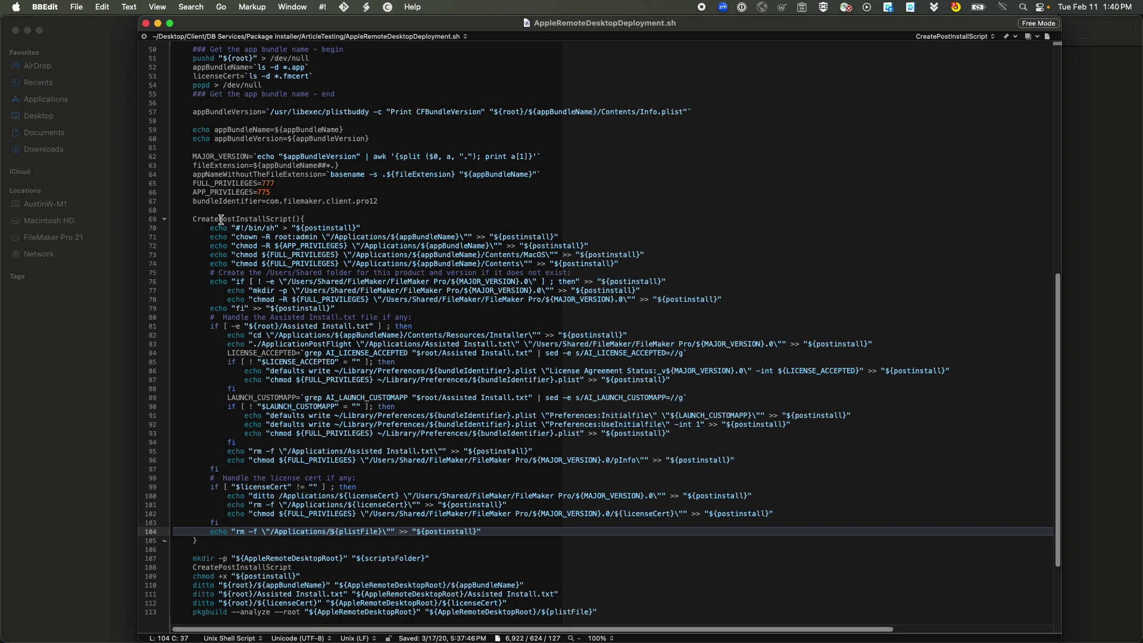
scroll(368, 345, down, 1)
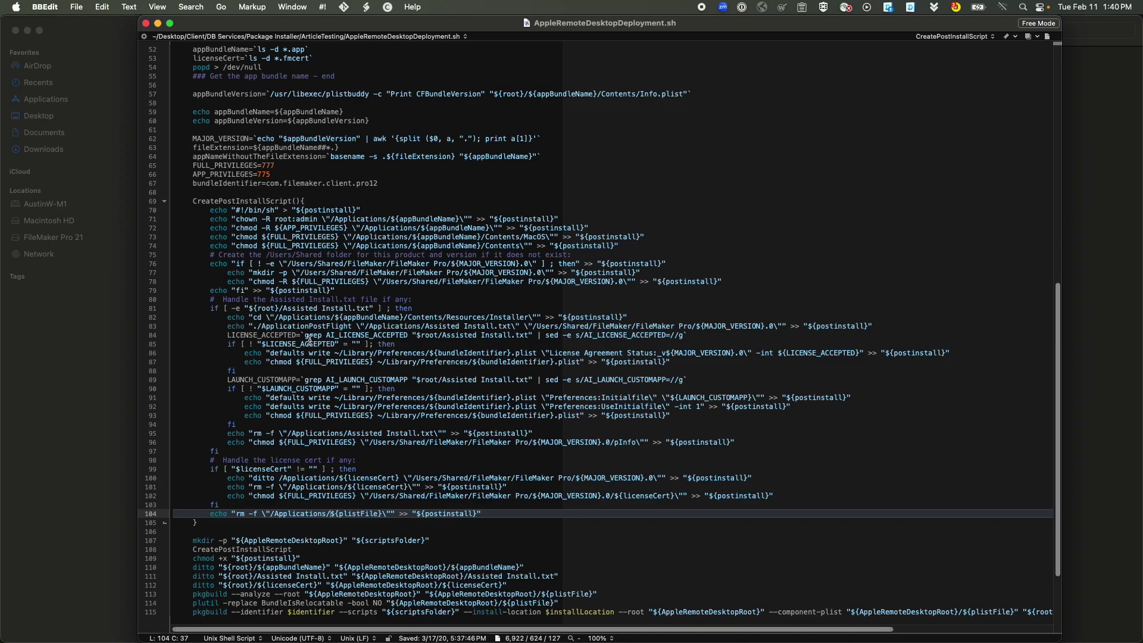
click(146, 24)
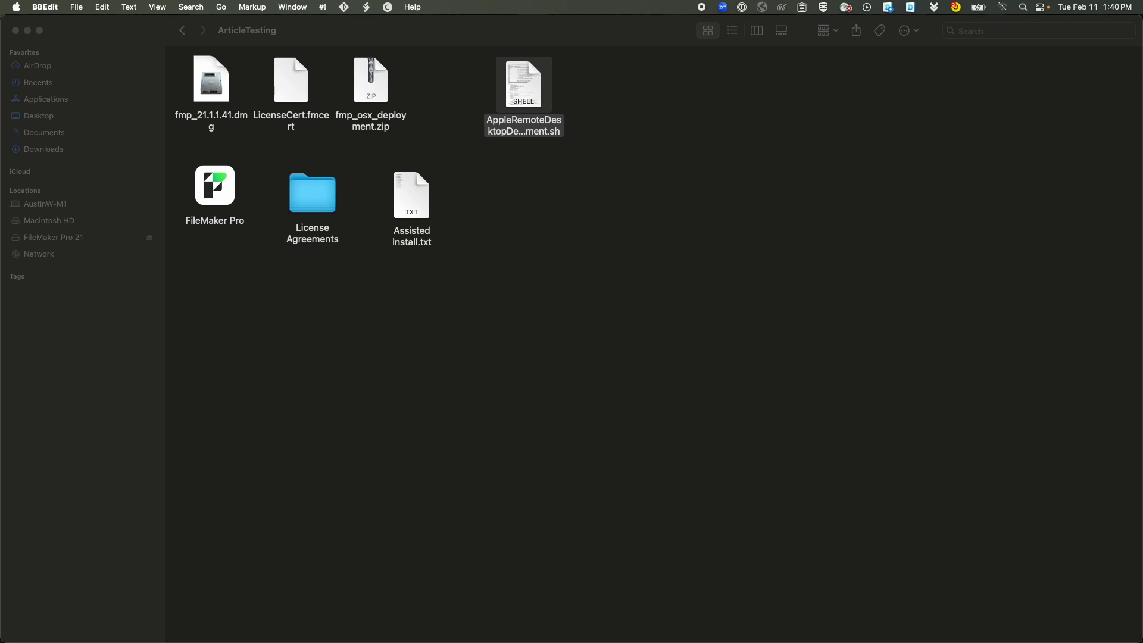
Step: In Terminal, clear the screen and run chmod +x ./AppleRemoteDesktopDeployment.sh
key(super+Tab)
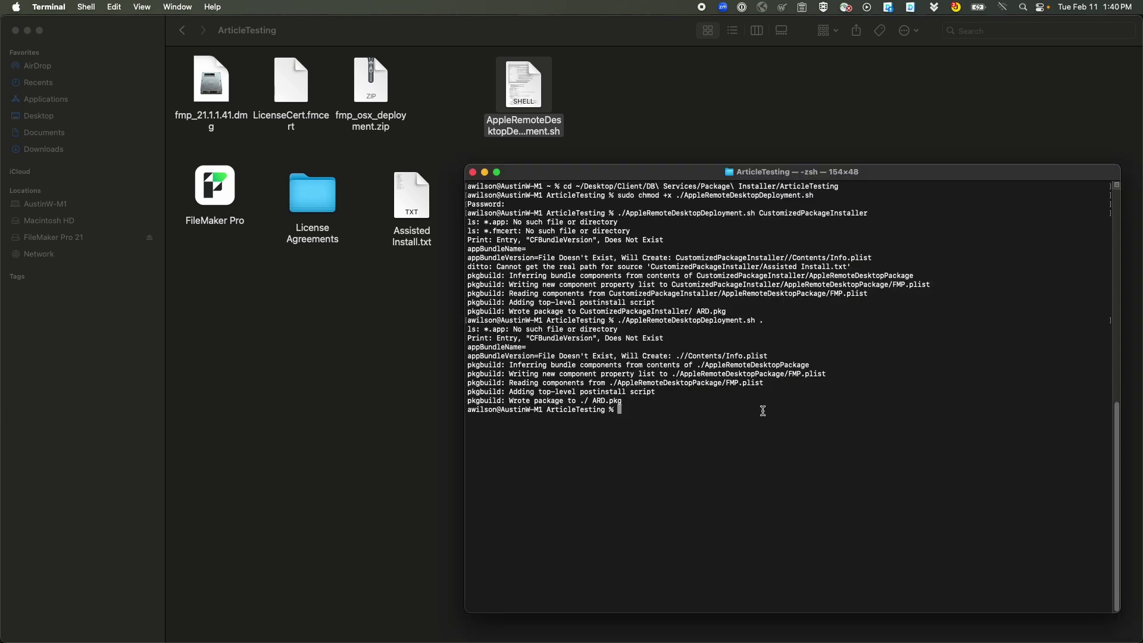
text(clear)
key(Return)
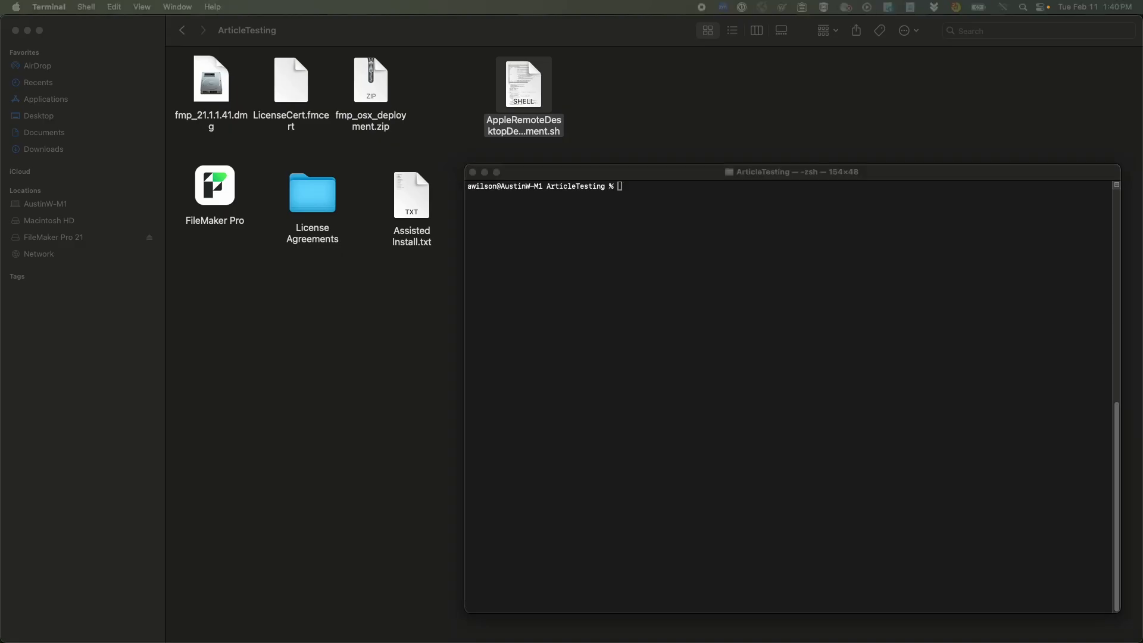
click(701, 400)
text(chmod +x ./AppleRemoteDesktopDeployment.sh)
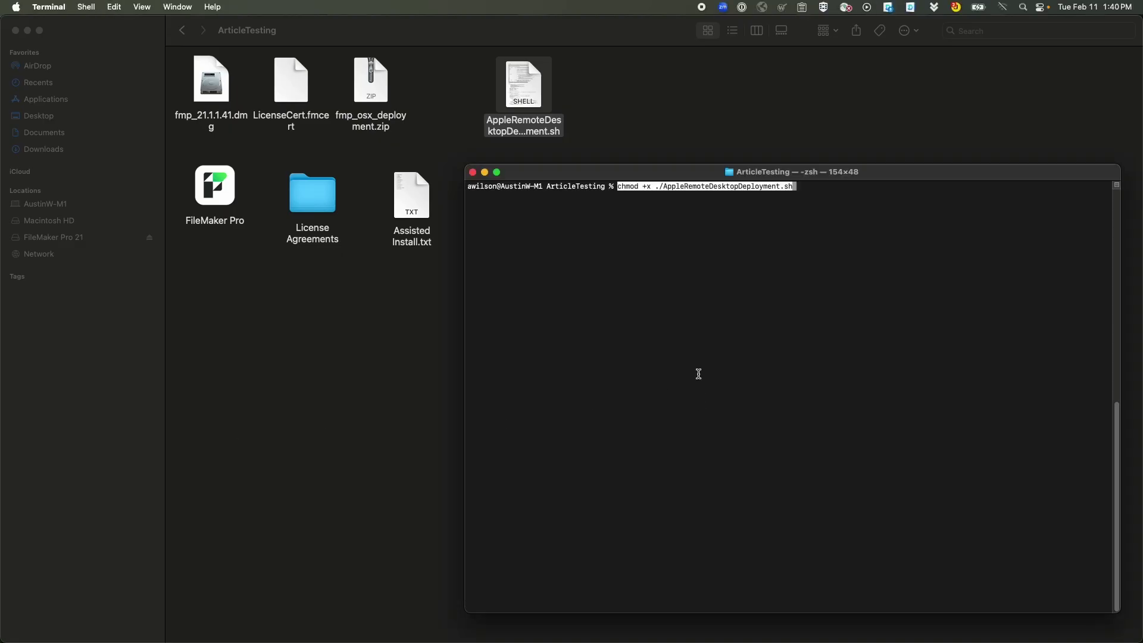
key(Return)
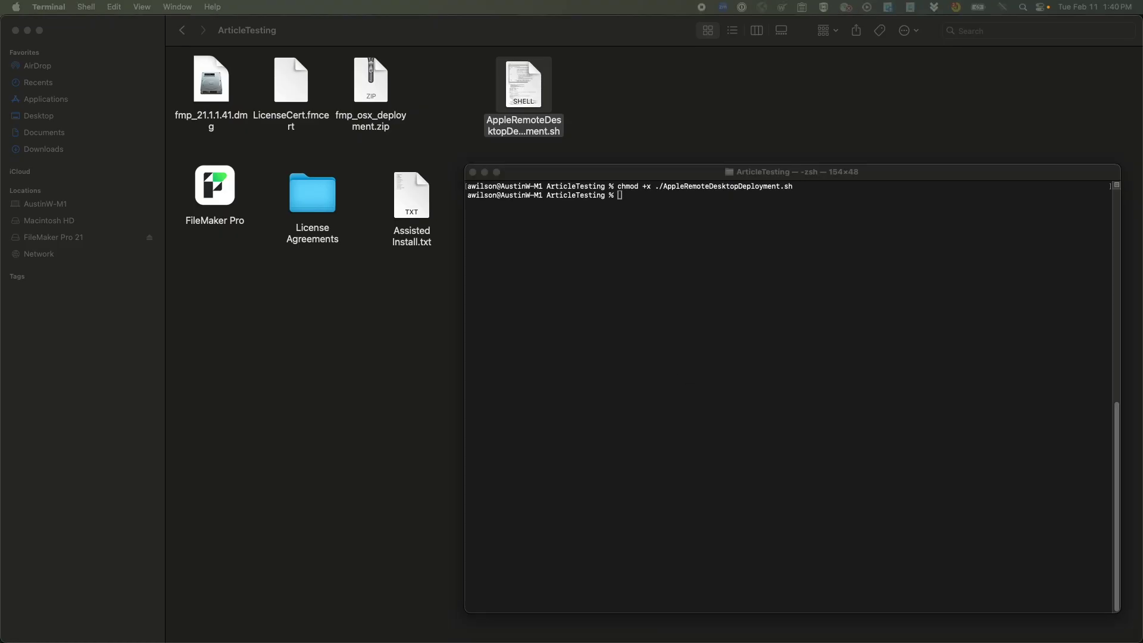
Step: Run ./AppleRemoteDesktopDeployment.sh . on the current ArticleTesting folder
click(658, 408)
text(./AppleRemoteDesktopDeployment.sh)
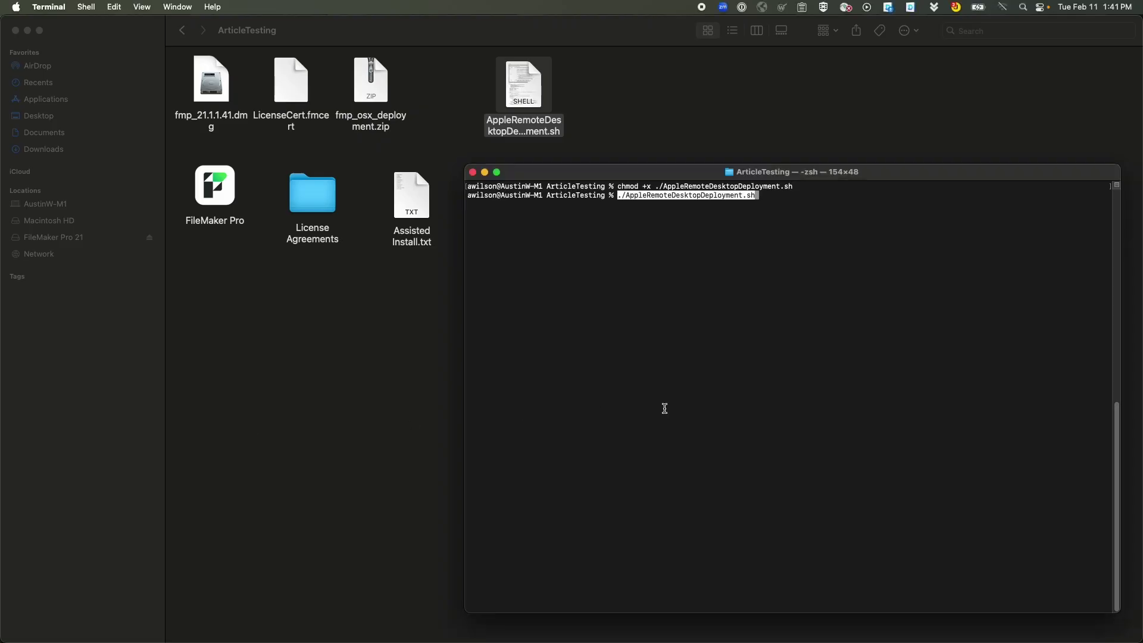
text(.)
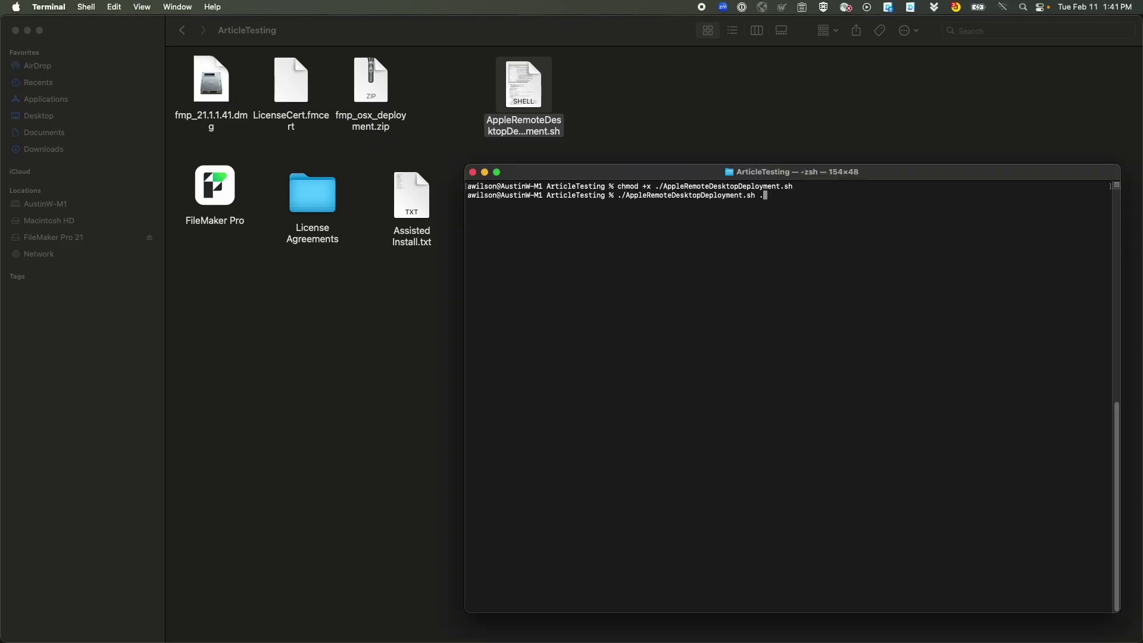
key(Return)
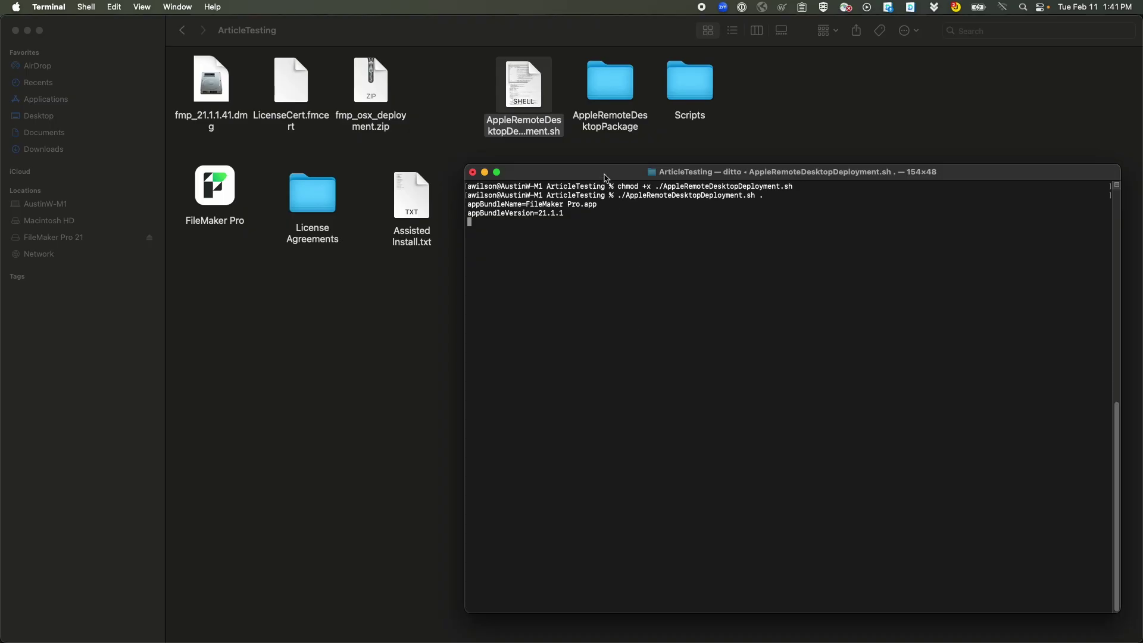
Step: Wait for pkgbuild to write FileMaker Pro ARD.pkg, repositioning the Terminal window meanwhile
drag(605, 177, 575, 225)
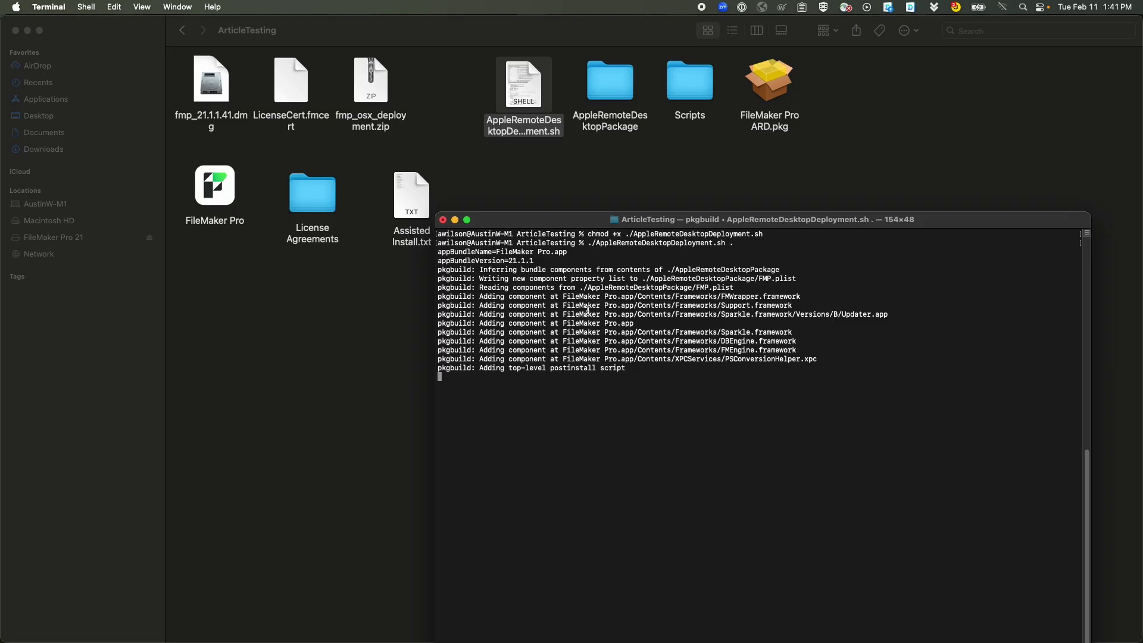
key(Return)
drag(578, 221, 566, 138)
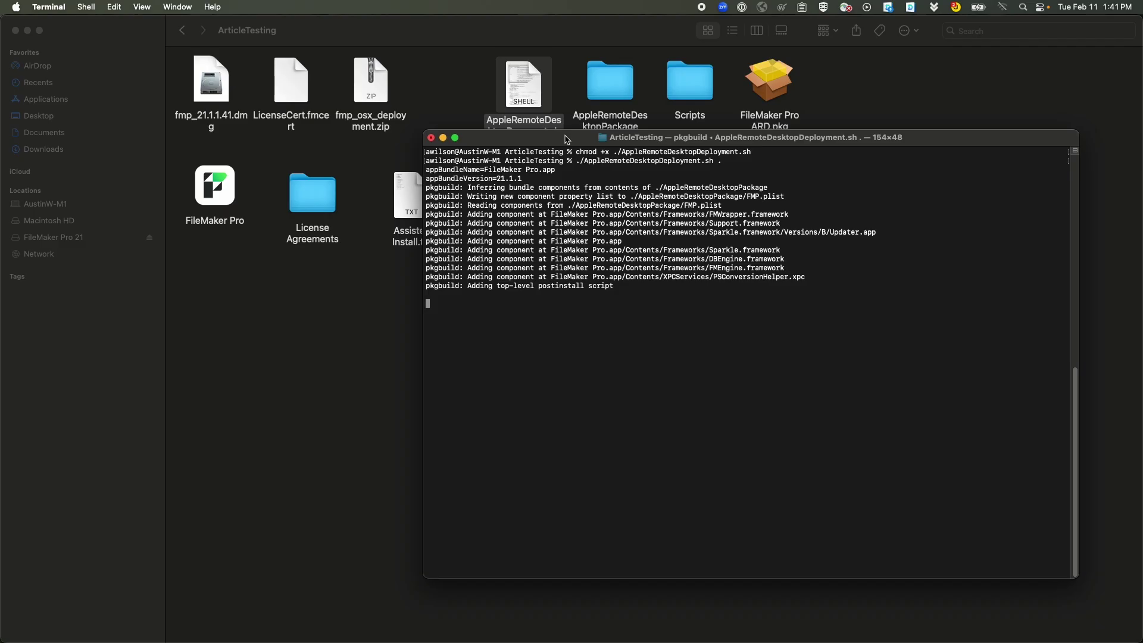
drag(567, 138, 590, 172)
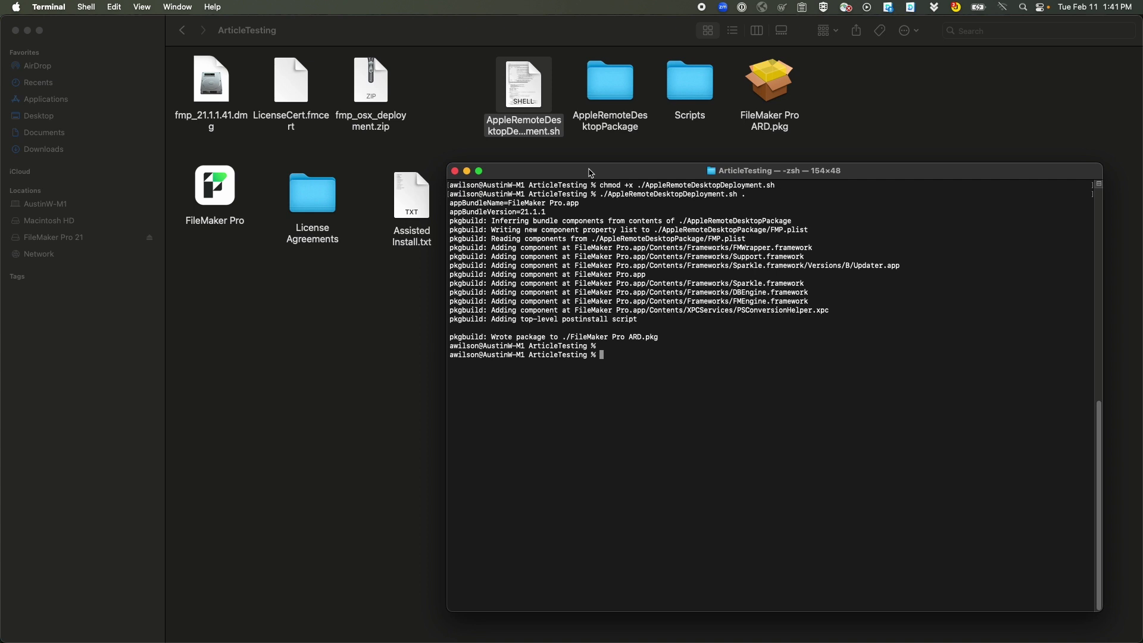
Step: Close Terminal and move FileMaker Pro ARD.pkg below AppleRemoteDesktopDeployment.sh in the ArticleTesting folder
key(super+w)
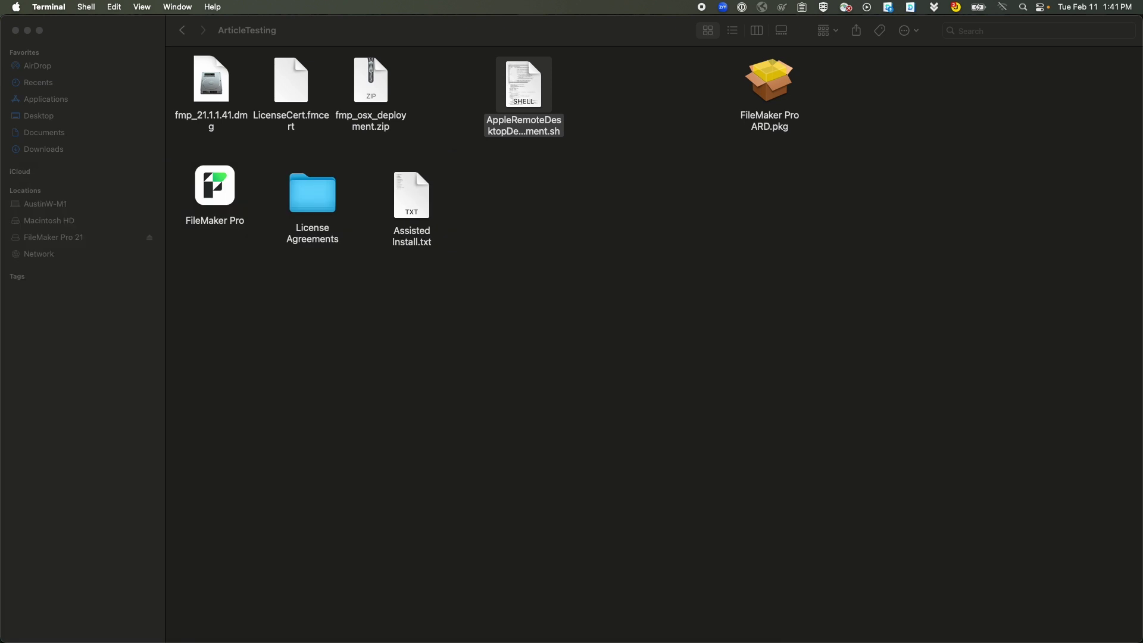
click(771, 309)
drag(775, 95, 597, 204)
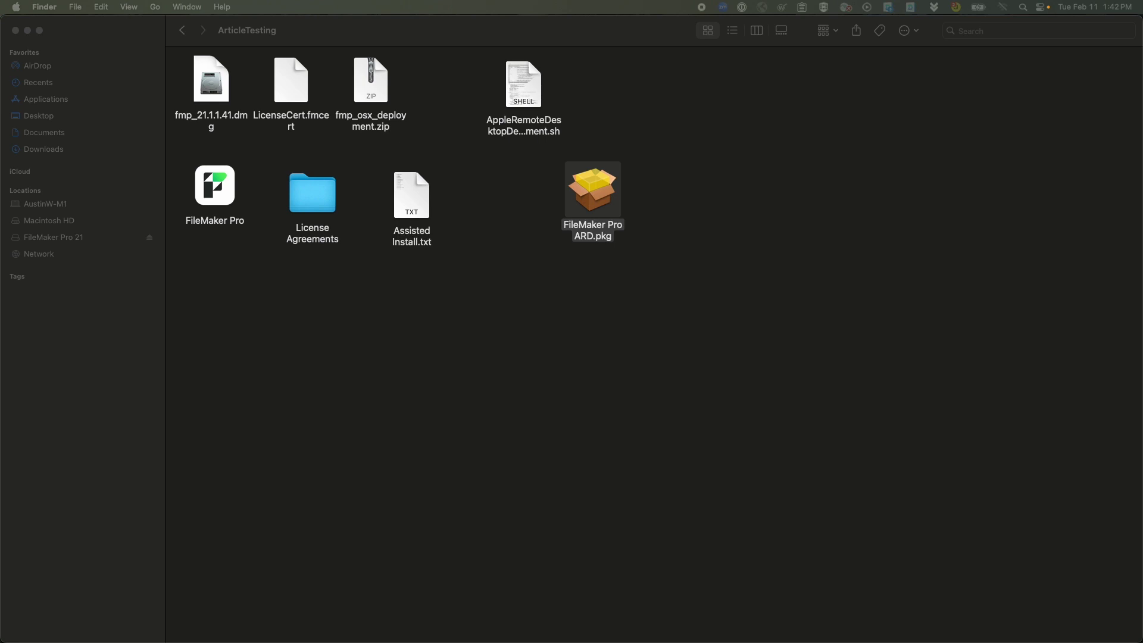
click(694, 279)
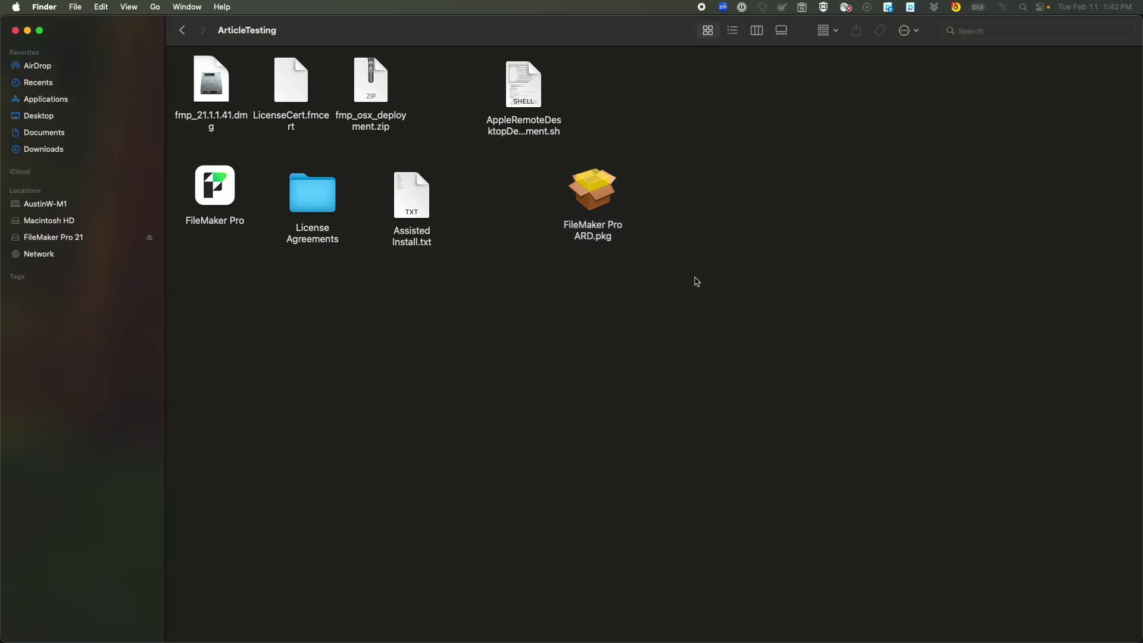
double_click(599, 195)
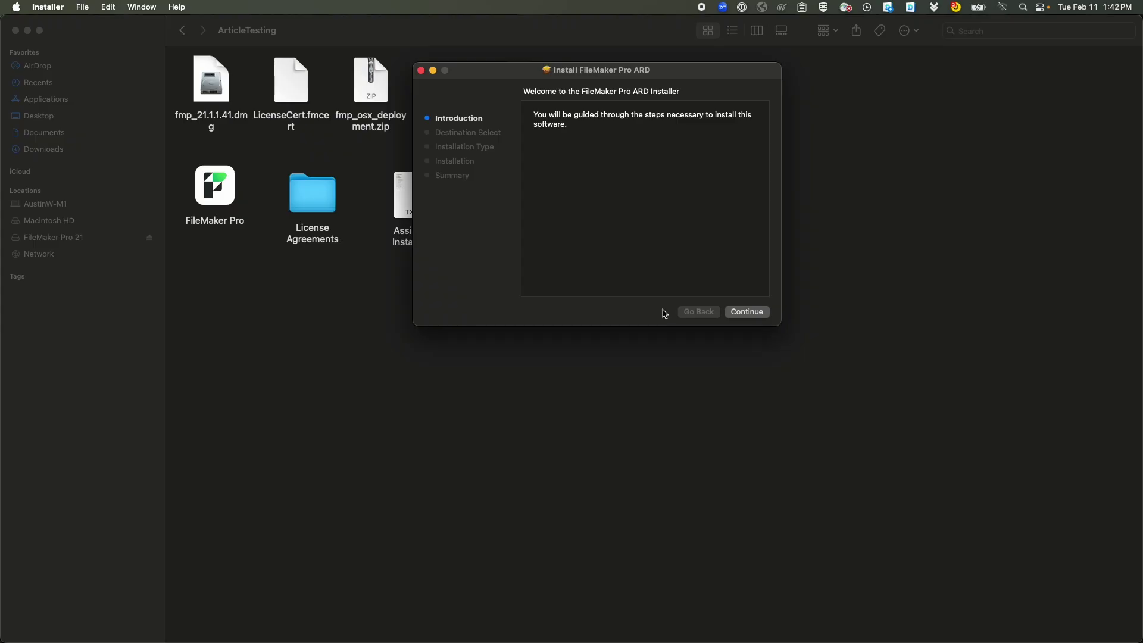
click(420, 70)
click(591, 303)
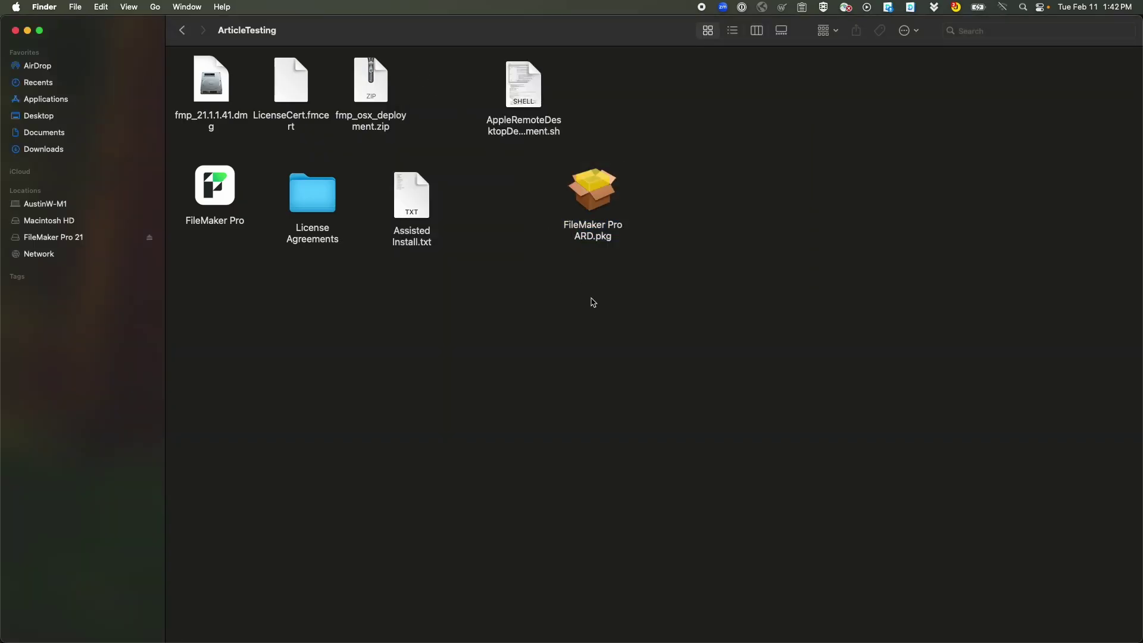